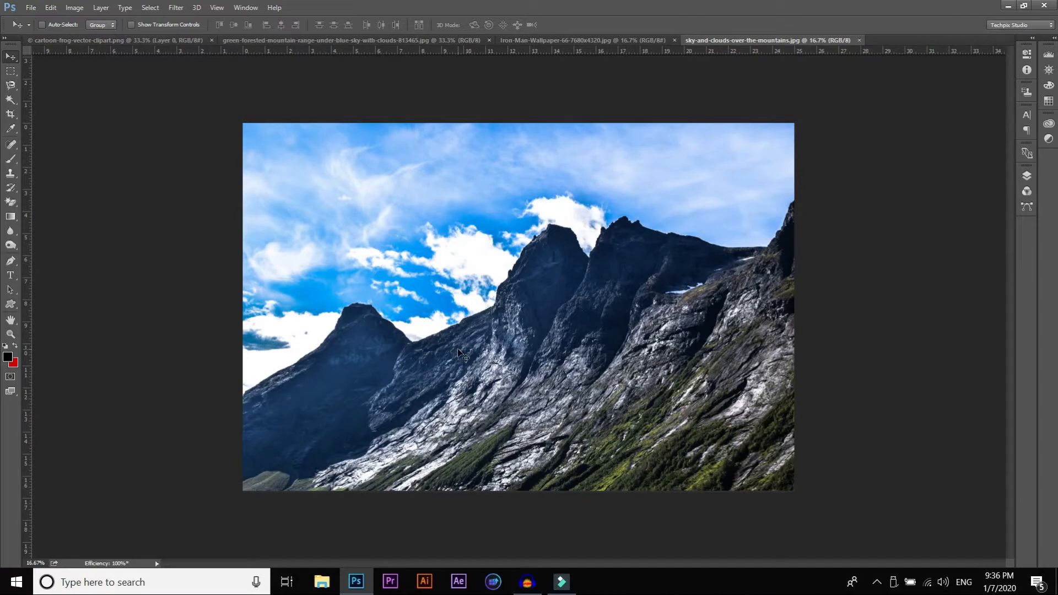
Step: Browse the marquee, lasso and wand tool groups, trying out the Magic Wand before returning to the Move tool
click(10, 70)
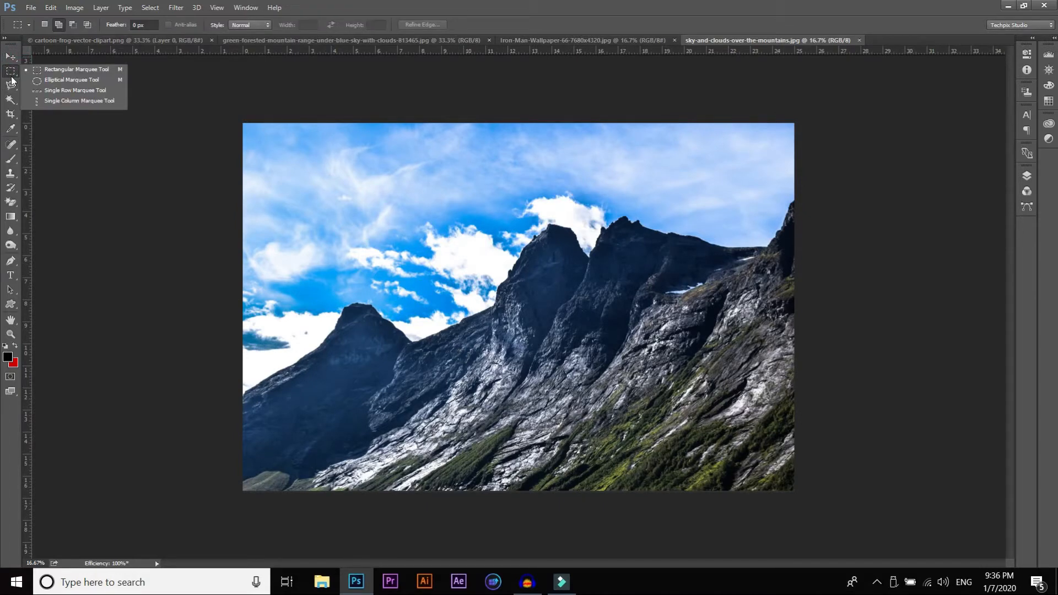
click(11, 88)
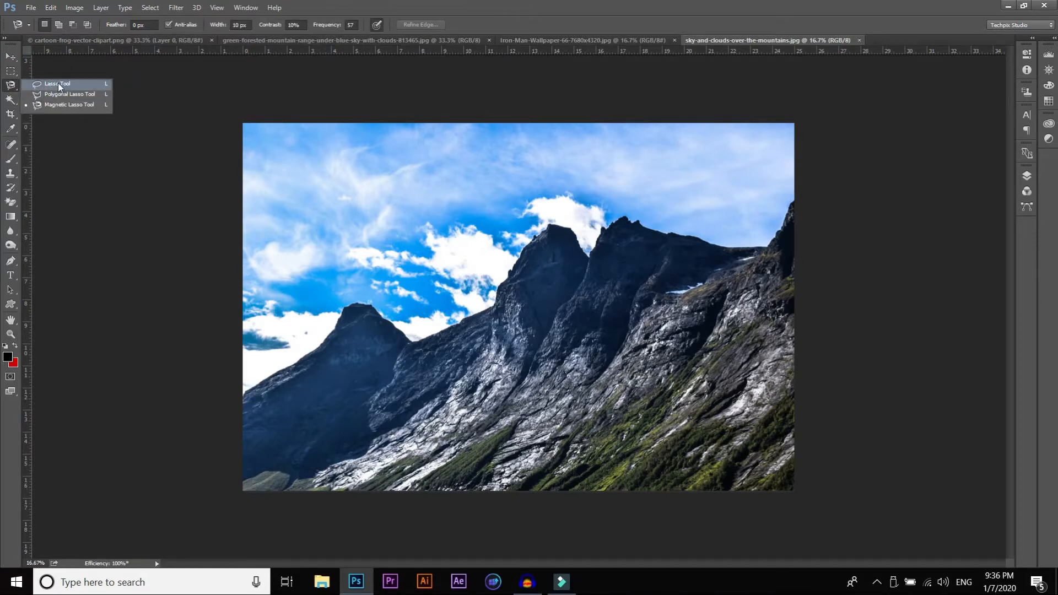
click(15, 100)
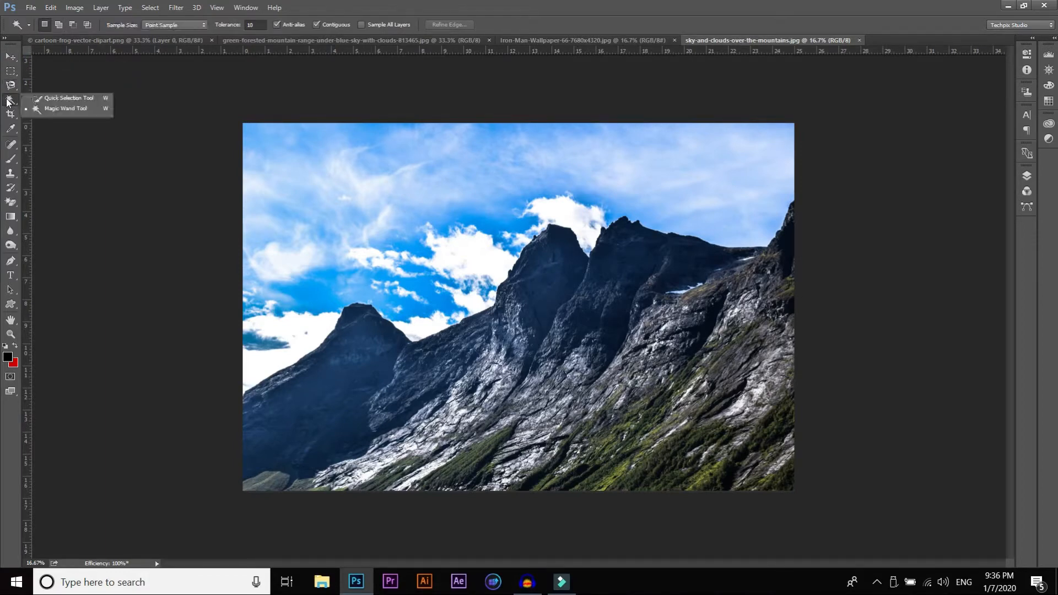
click(52, 108)
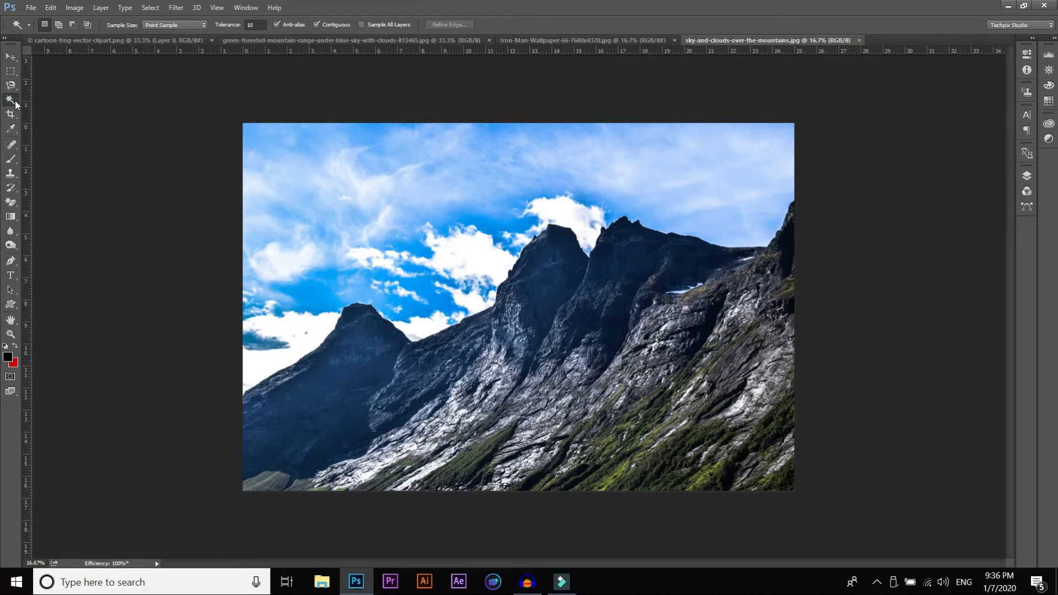
click(11, 56)
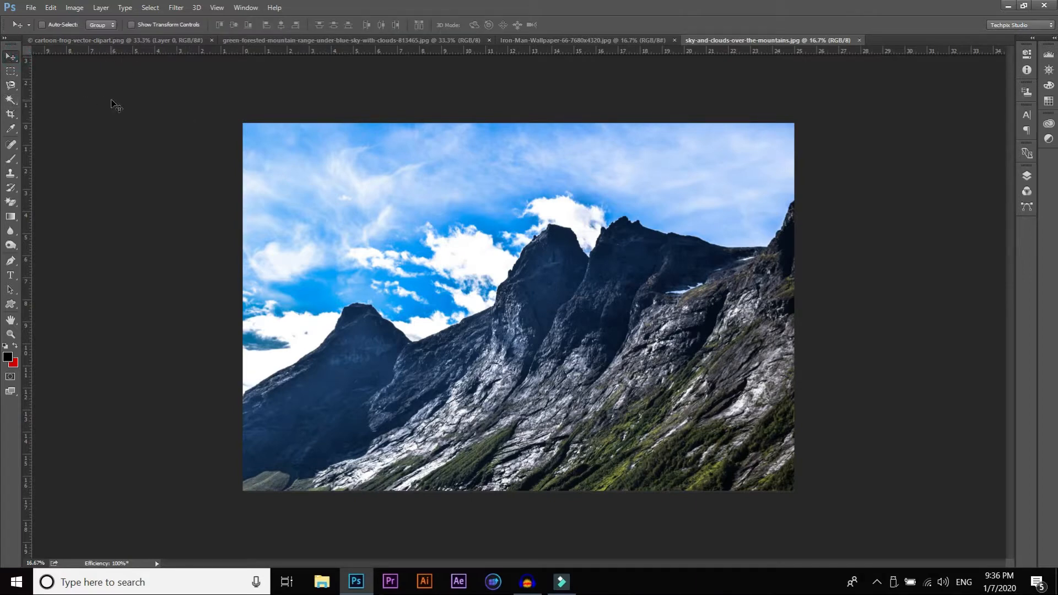
Step: Switch repeatedly between the Magic Wand and Quick Selection tools
key(w)
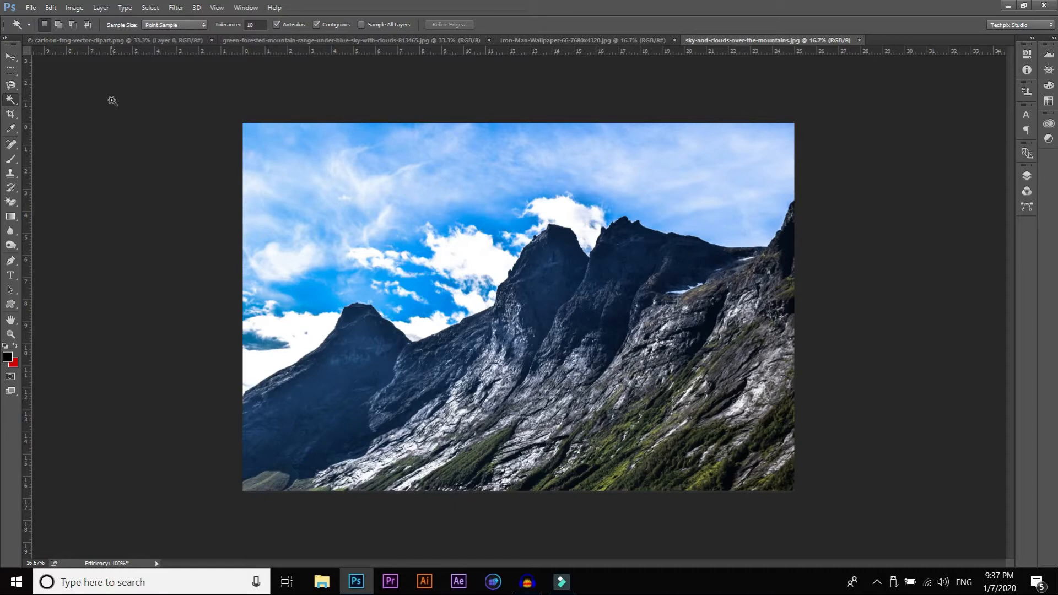
key(shift+w)
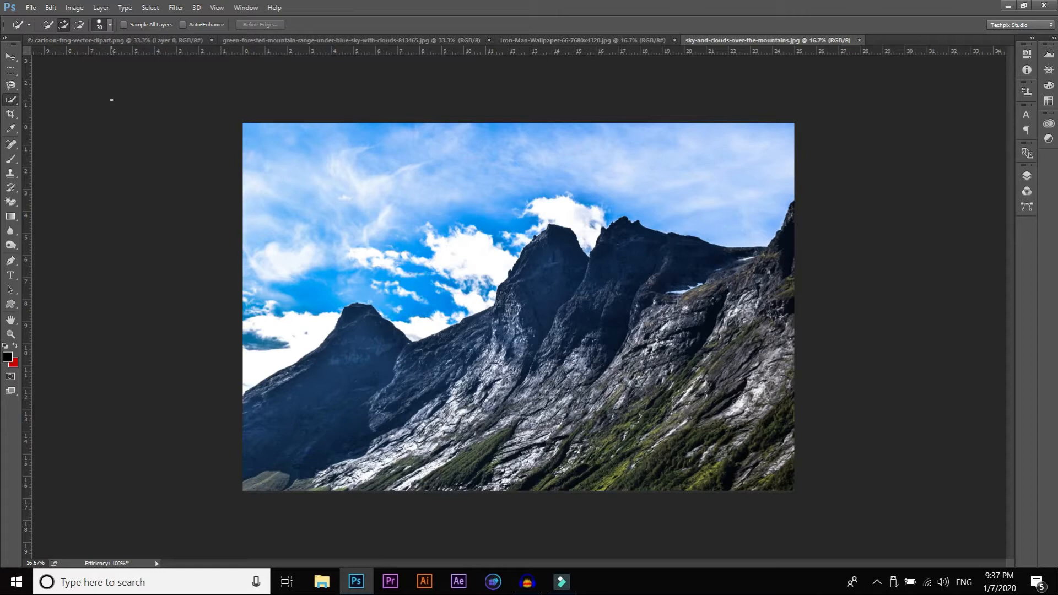
key(shift+w)
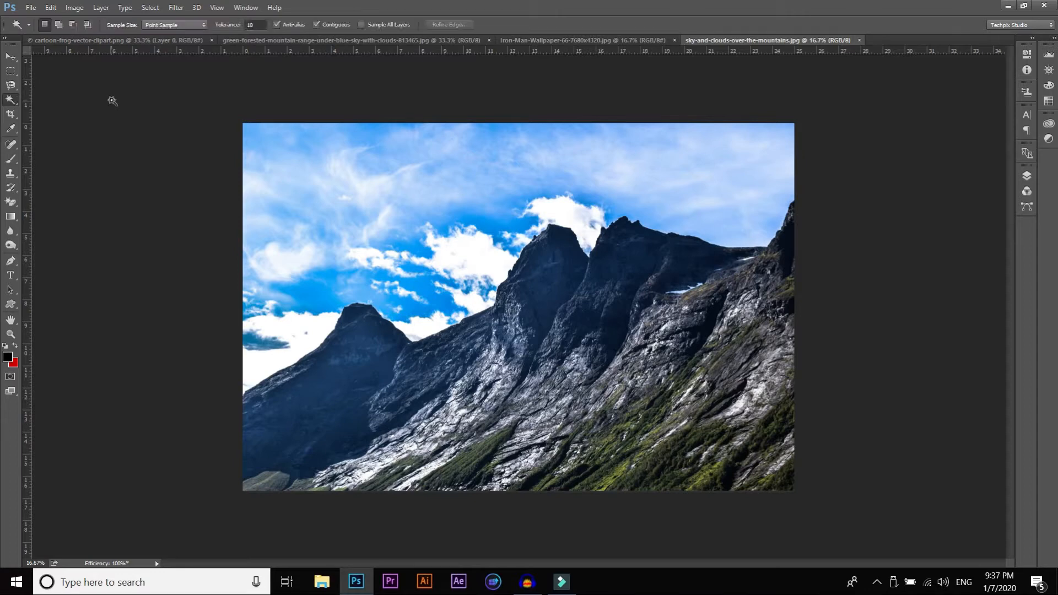
key(shift+w)
key(shift+w)
key(shift+w)
key(shift+w)
key(shift+w)
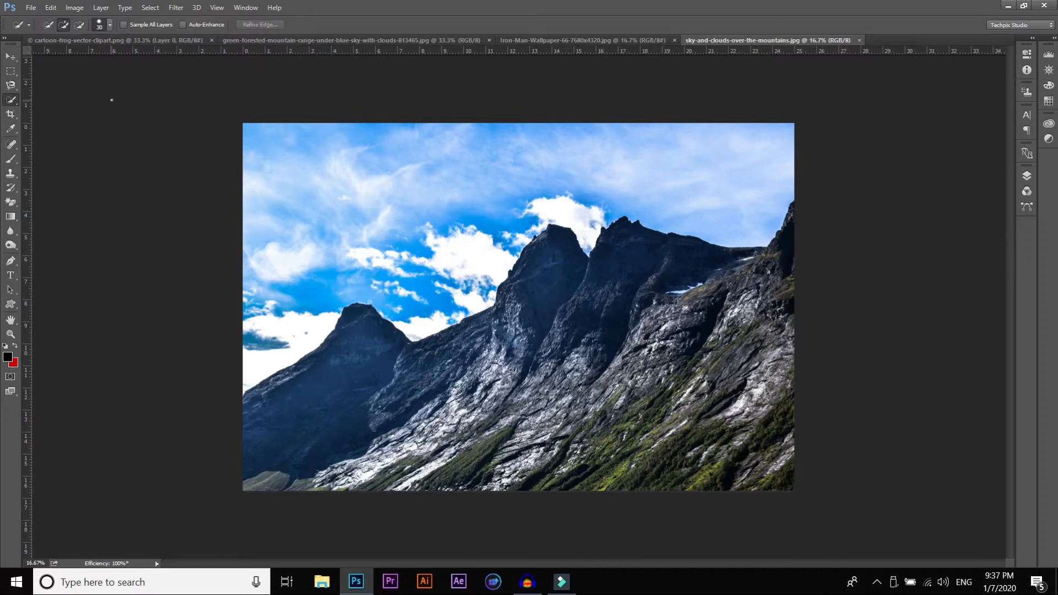
Step: Activate the Magic Wand tool and select the white clouds along the mountain ridge one at a time with tolerance 10
right_click(14, 102)
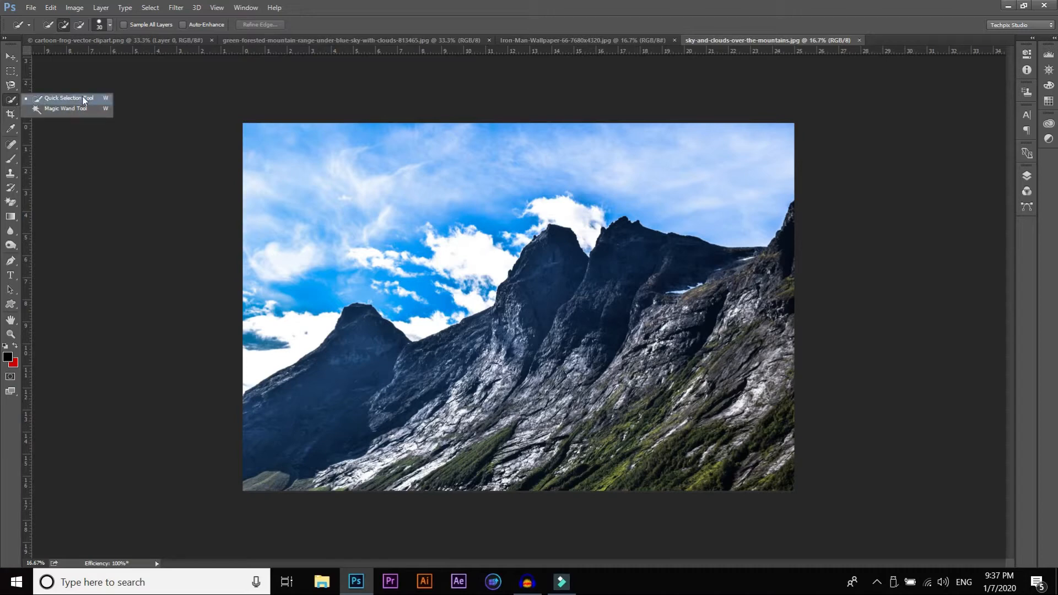
click(67, 109)
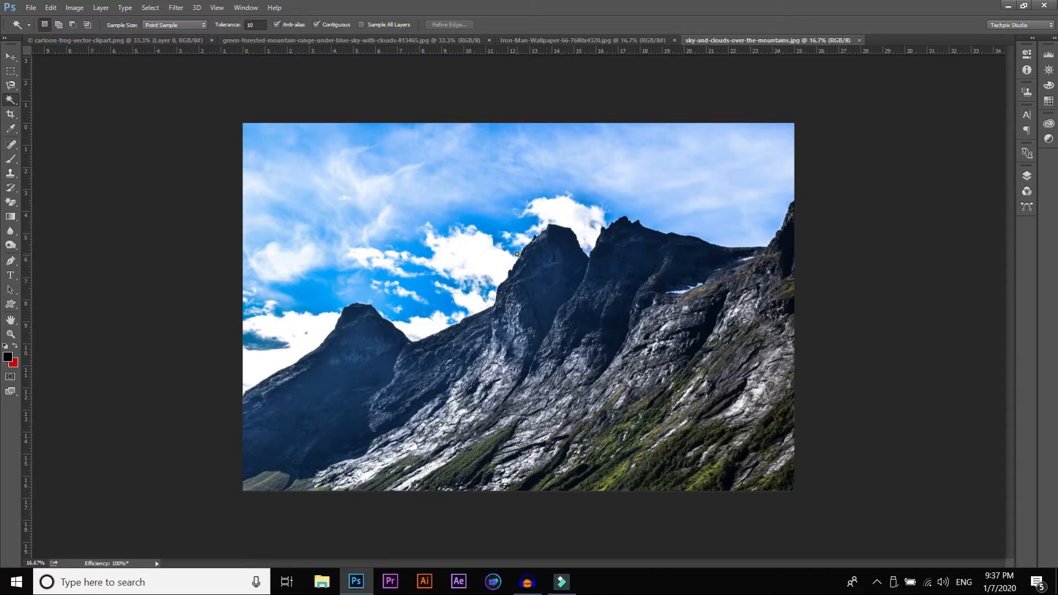
click(476, 259)
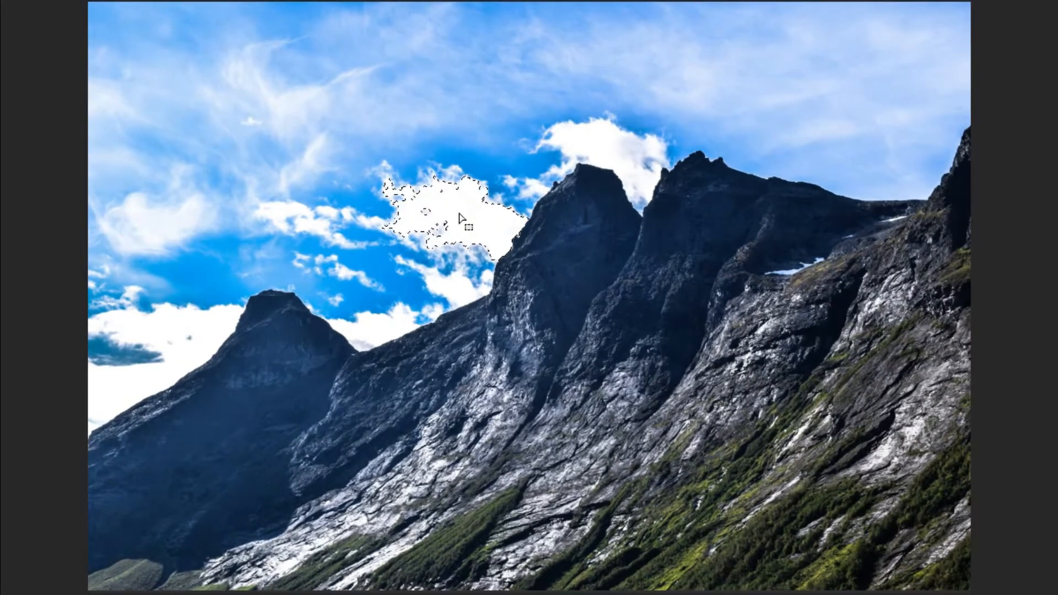
click(579, 140)
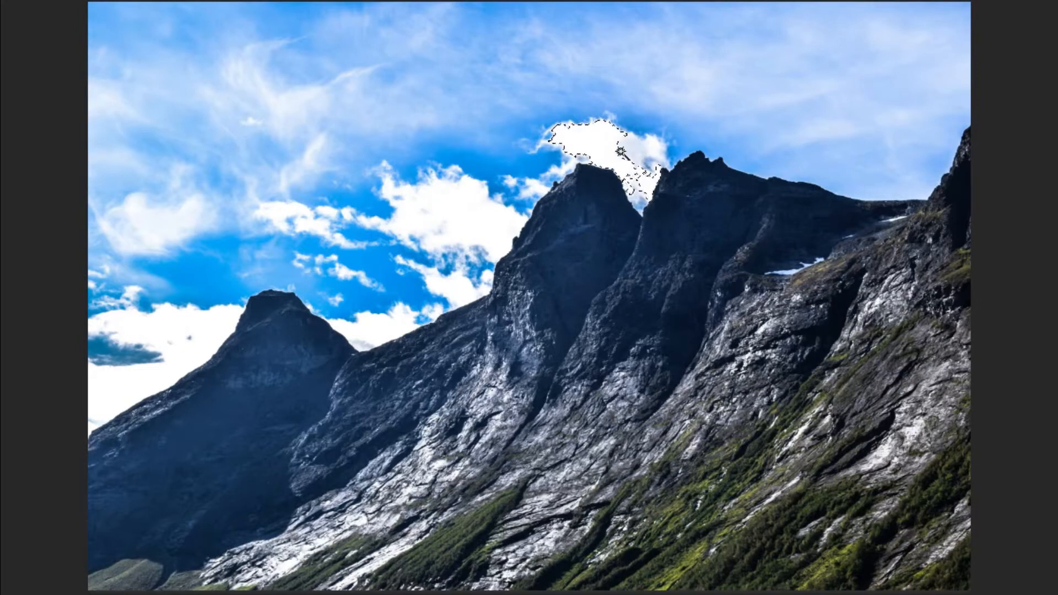
click(131, 383)
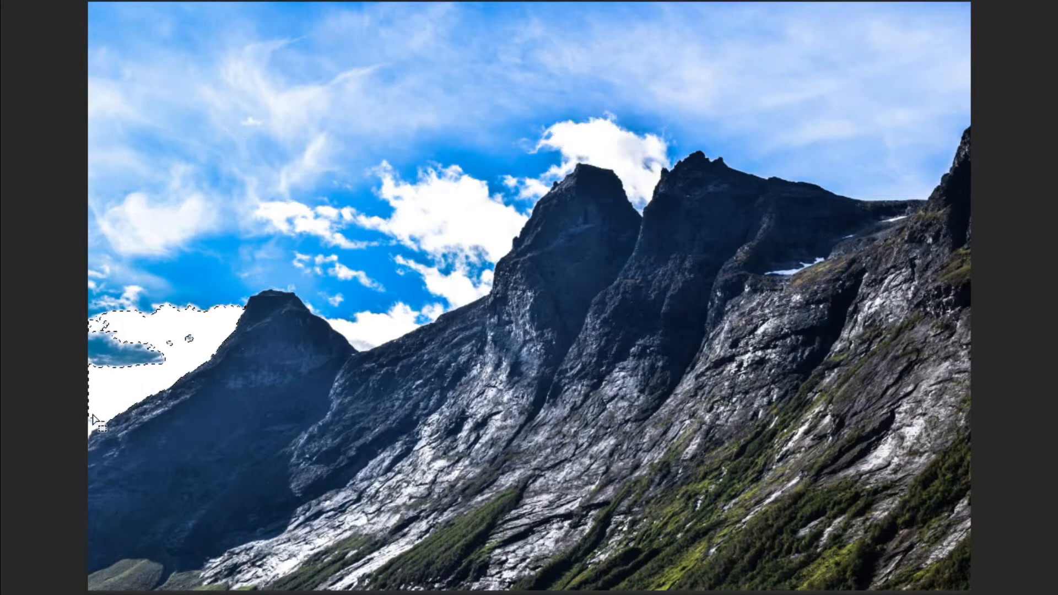
click(376, 329)
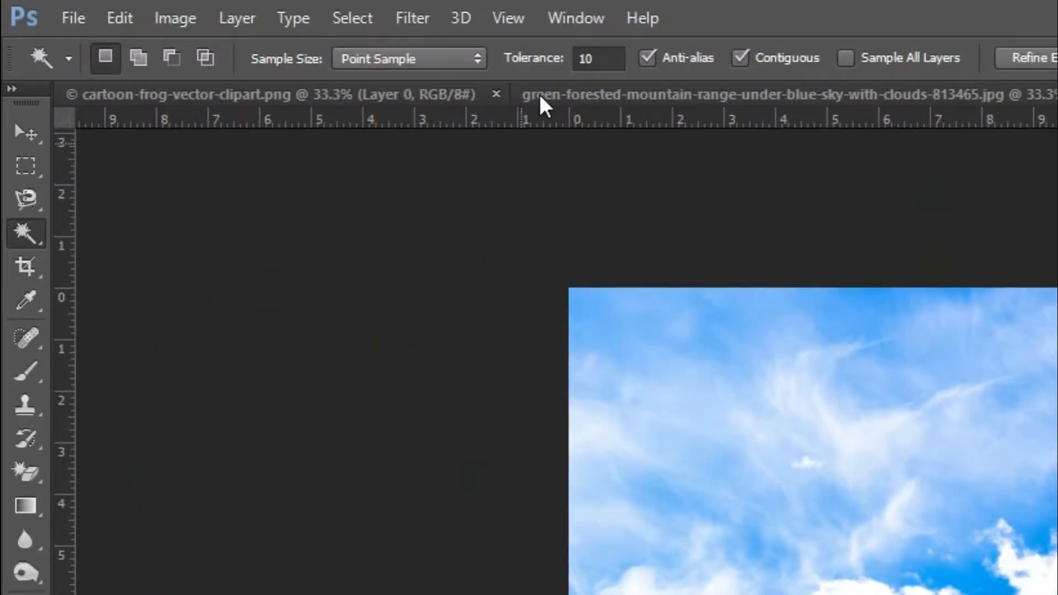
Step: Set the Magic Wand tolerance to 20 and select each white cloud along the ridge in turn
click(604, 60)
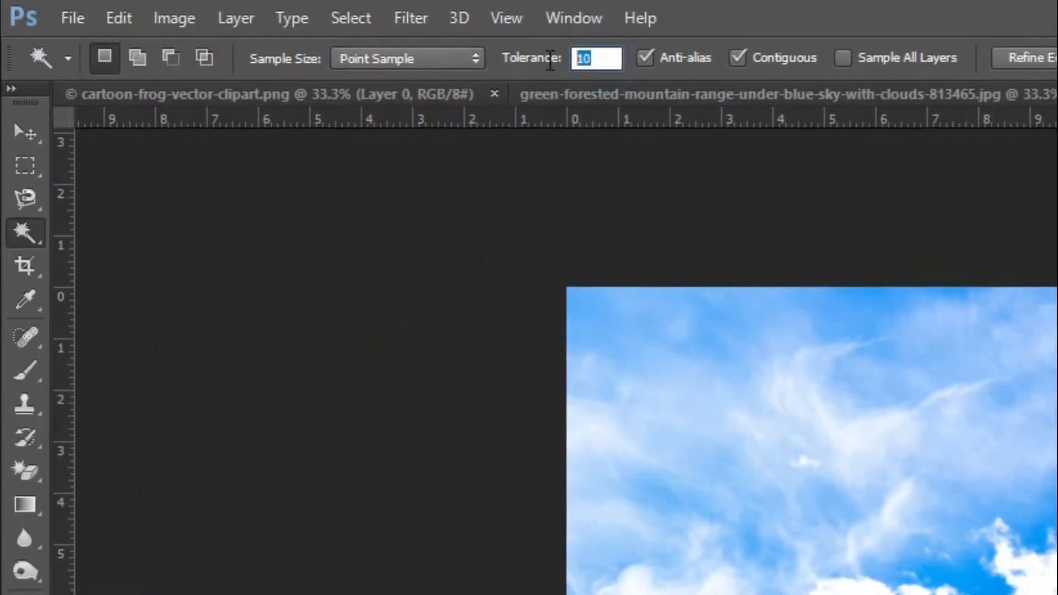
text(20)
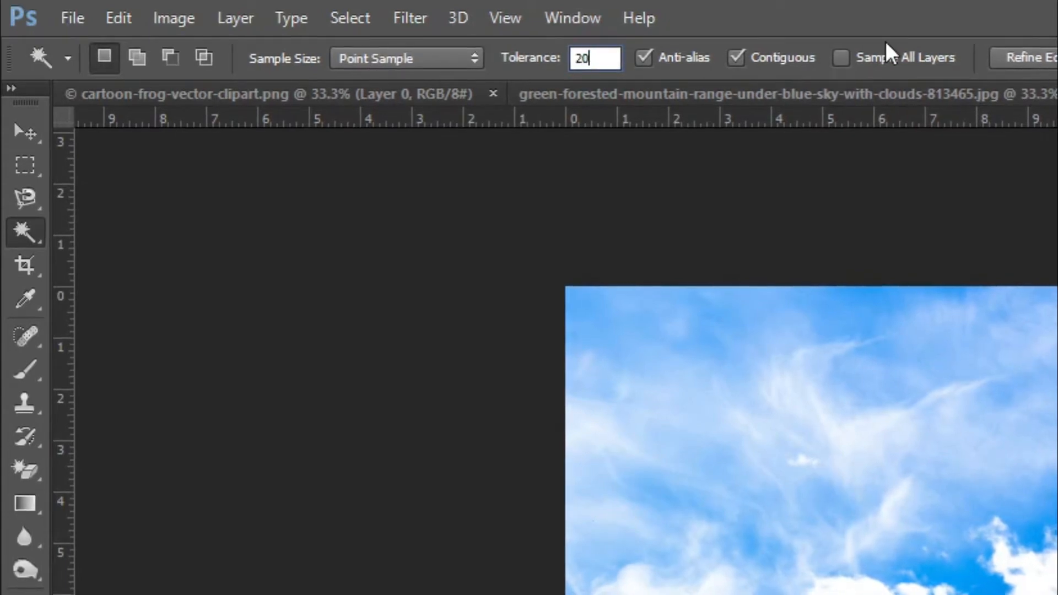
key(Return)
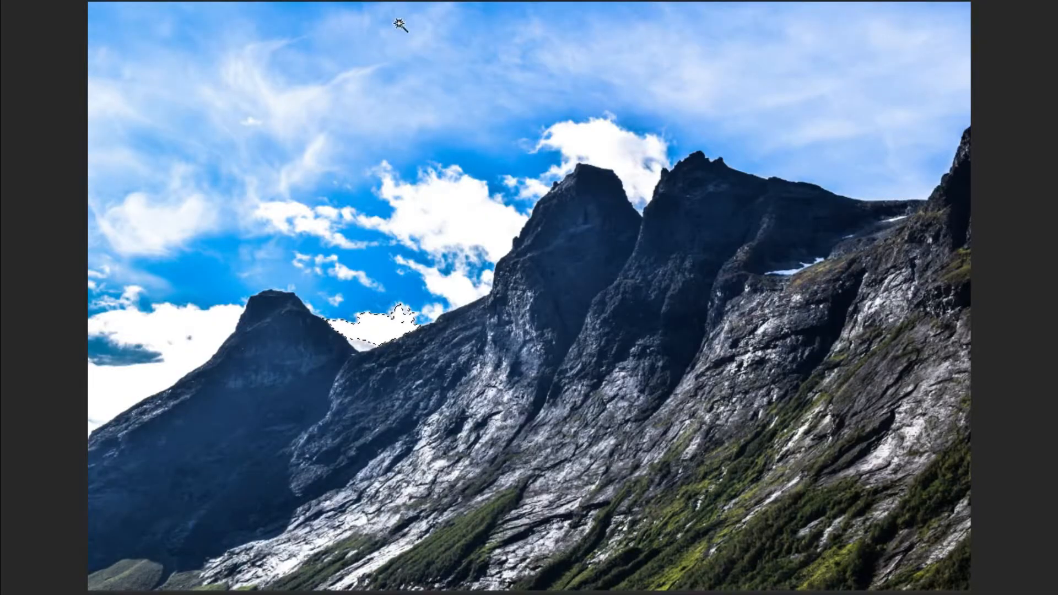
click(178, 347)
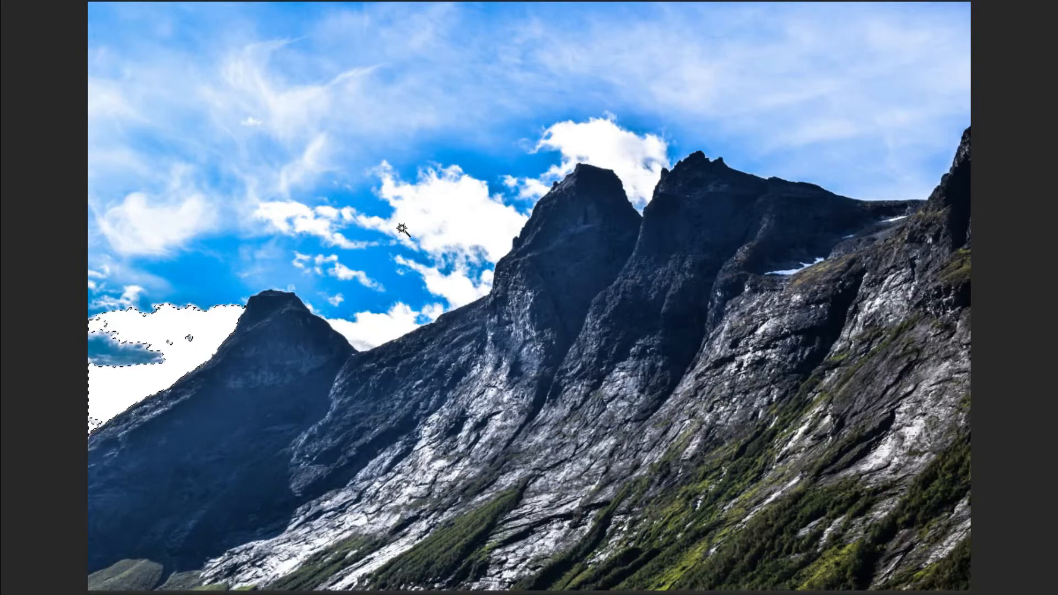
click(430, 213)
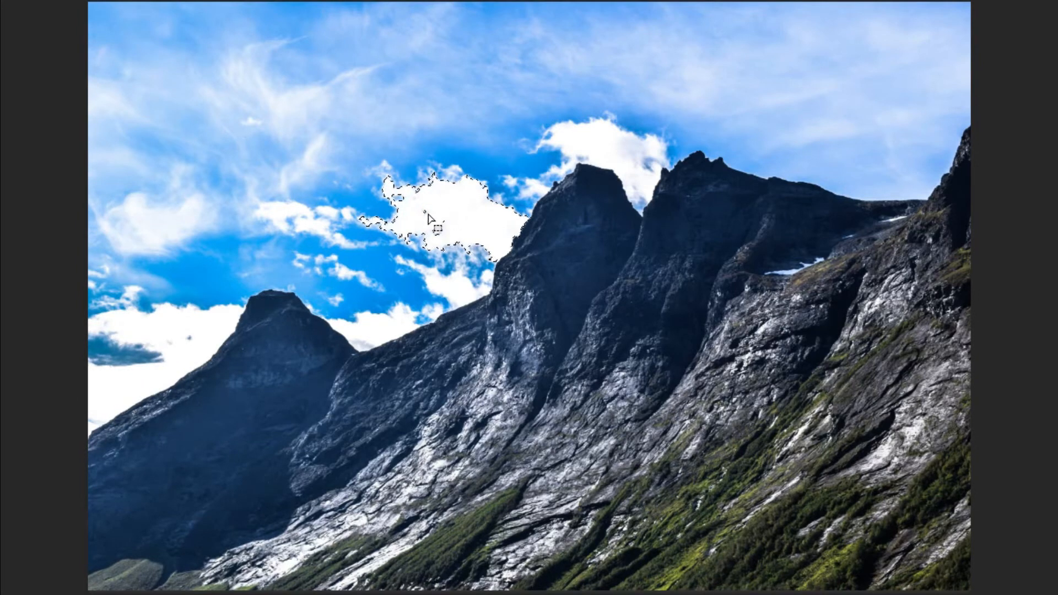
click(584, 144)
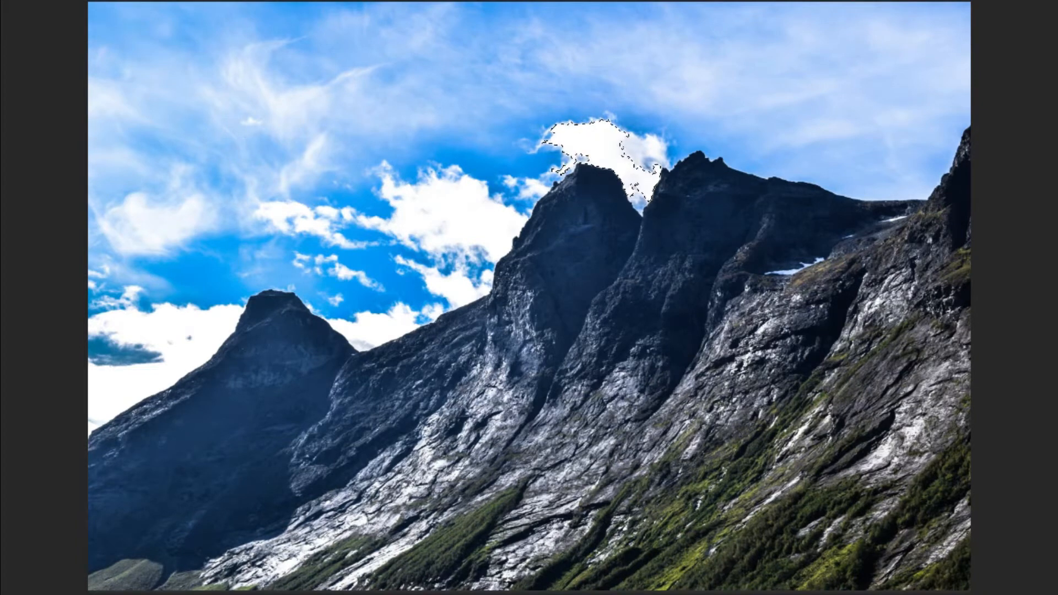
click(162, 331)
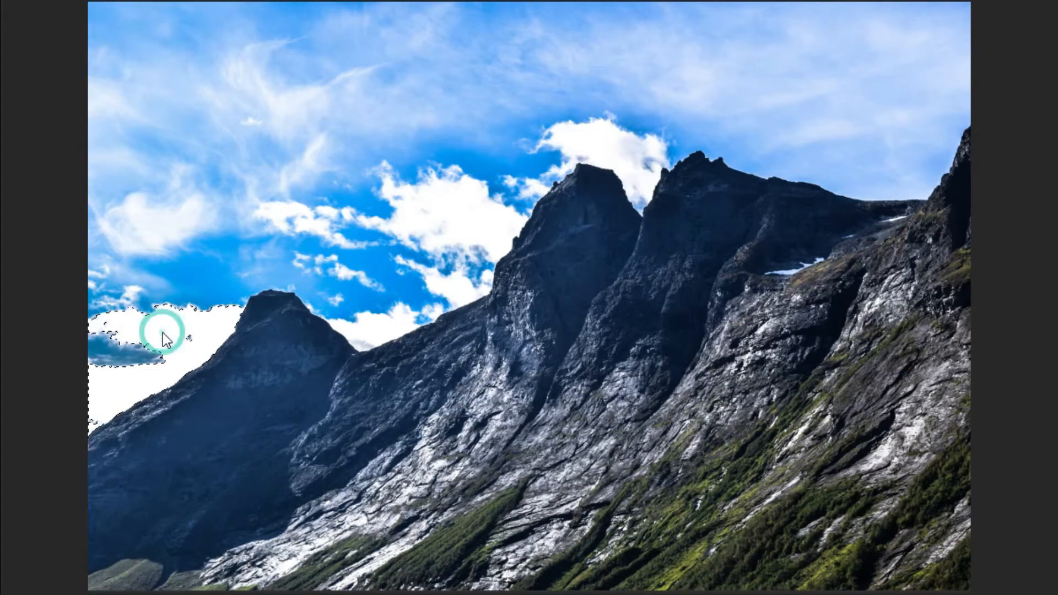
click(373, 328)
click(441, 206)
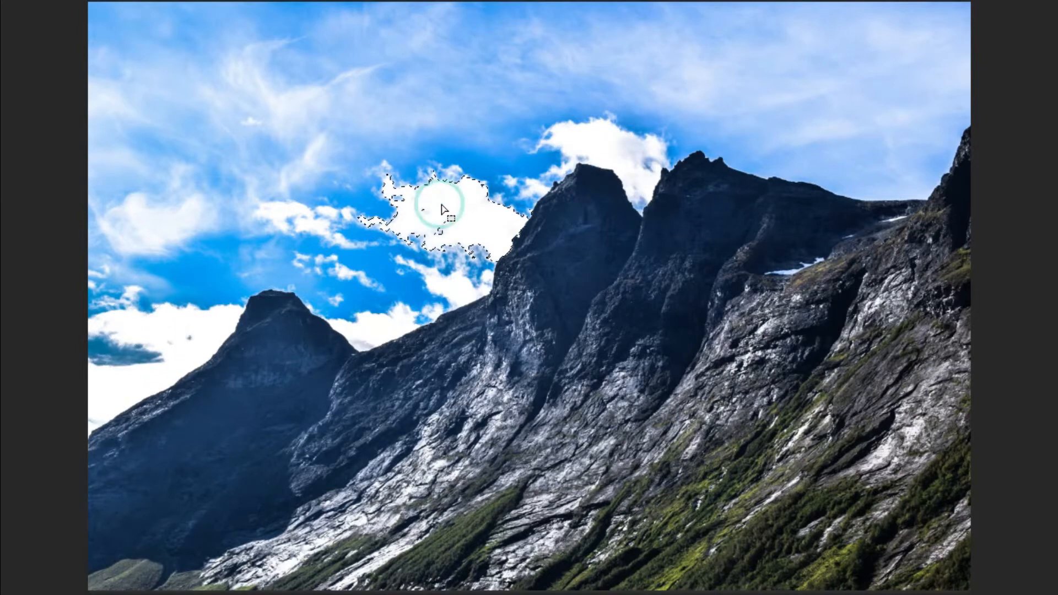
click(609, 137)
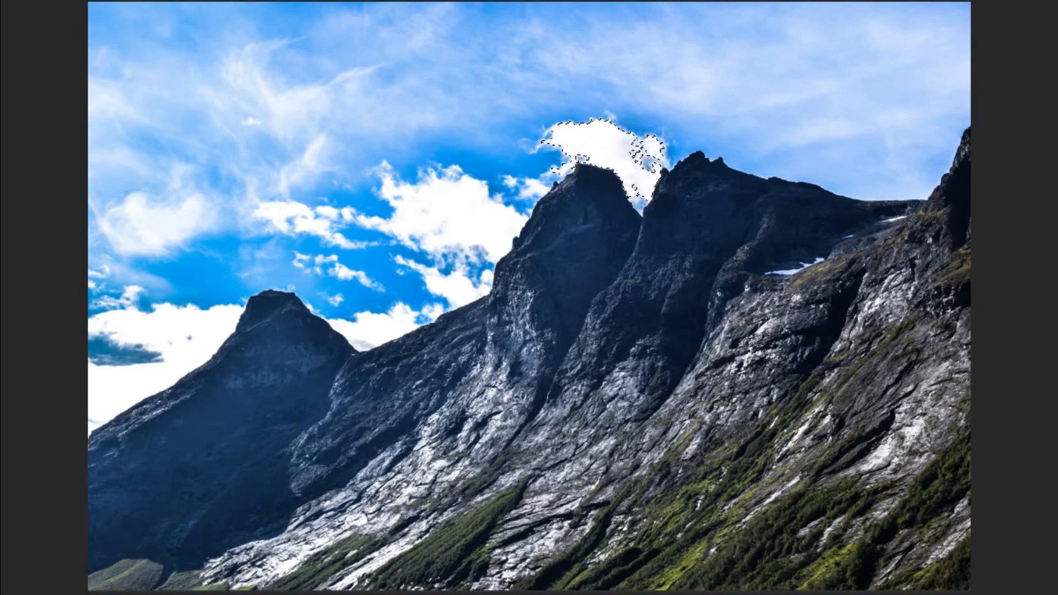
Step: Clear the selection and sample the white clouds again with the Magic Wand tolerance at 50
key(ctrl+d)
click(159, 331)
click(448, 208)
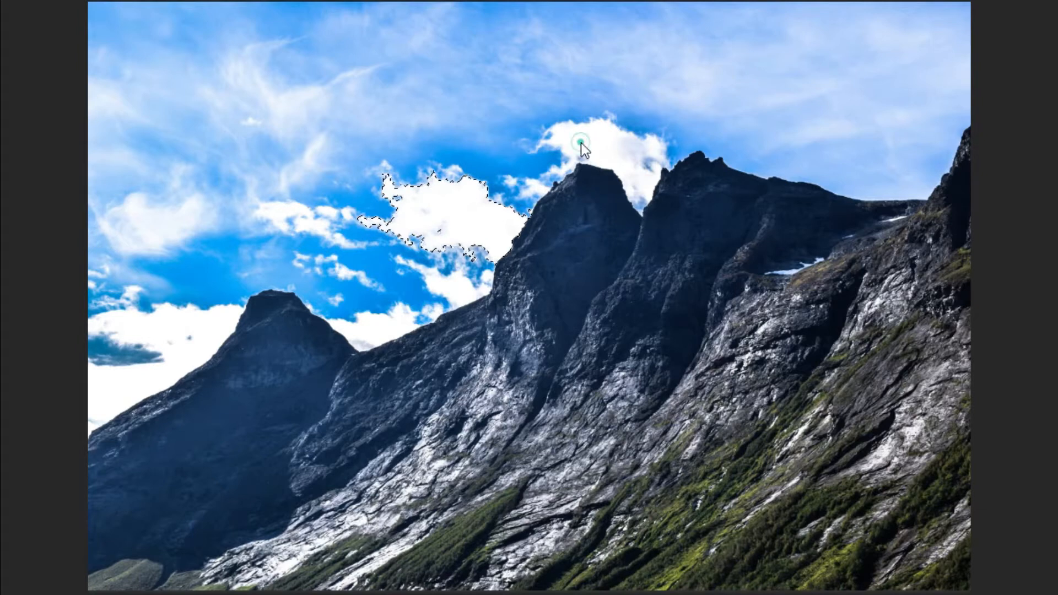
click(413, 317)
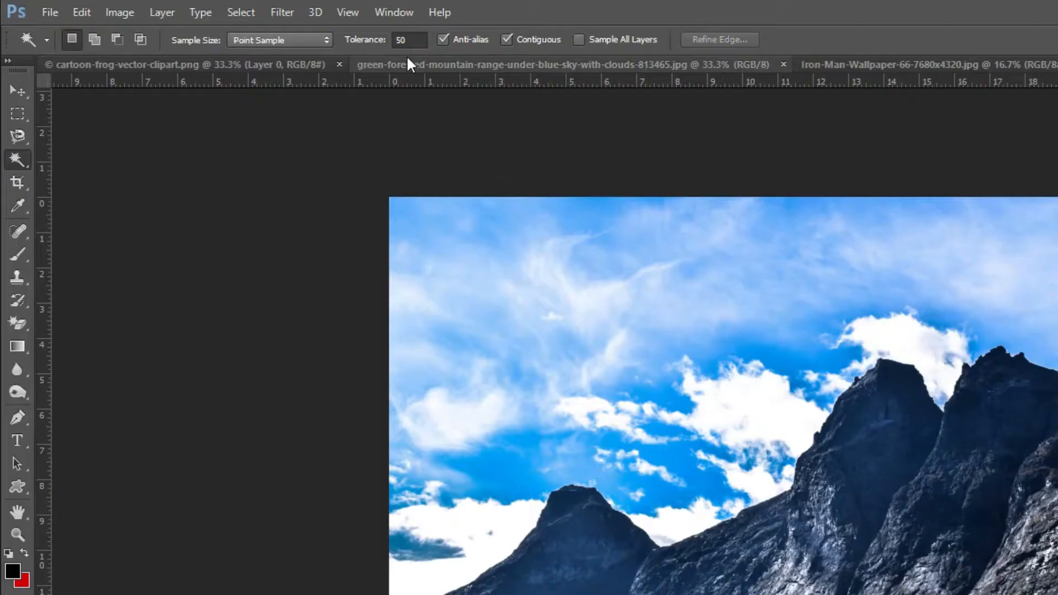
Step: Set the Magic Wand tolerance to 75, try it on the upper sky, and deselect
click(409, 40)
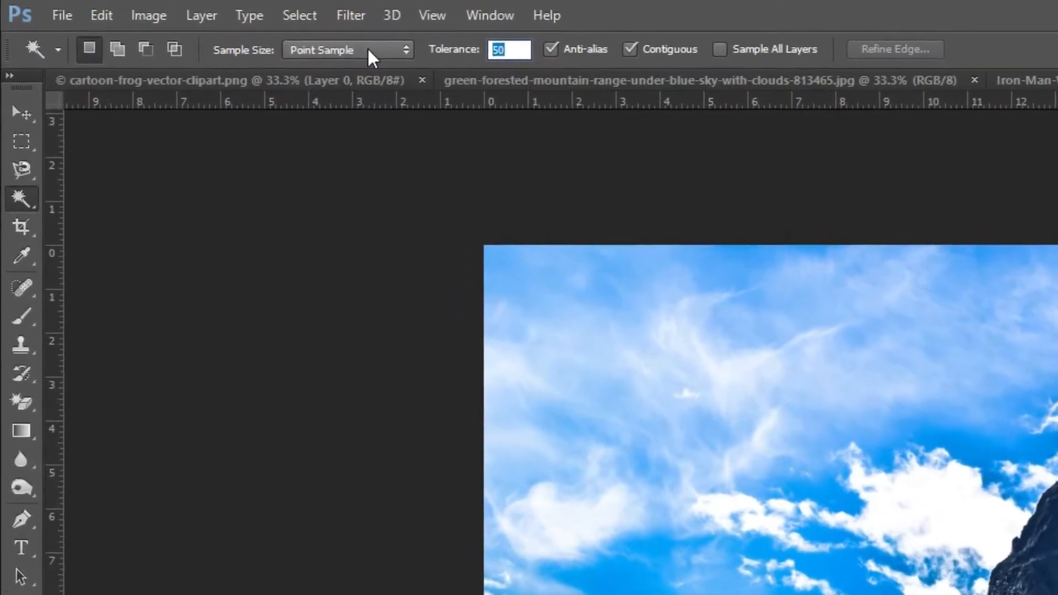
text(75)
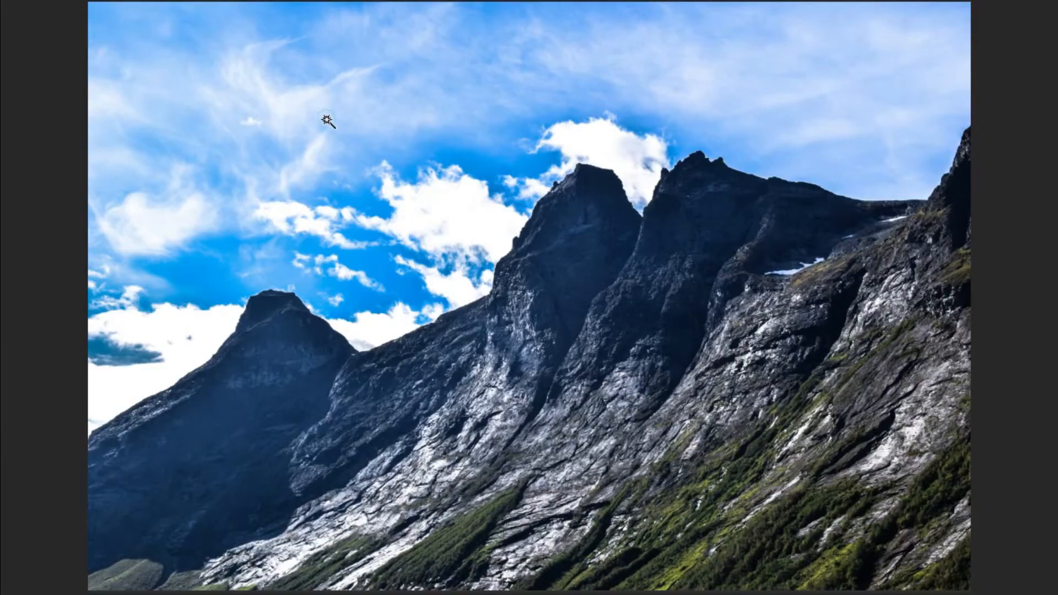
click(326, 121)
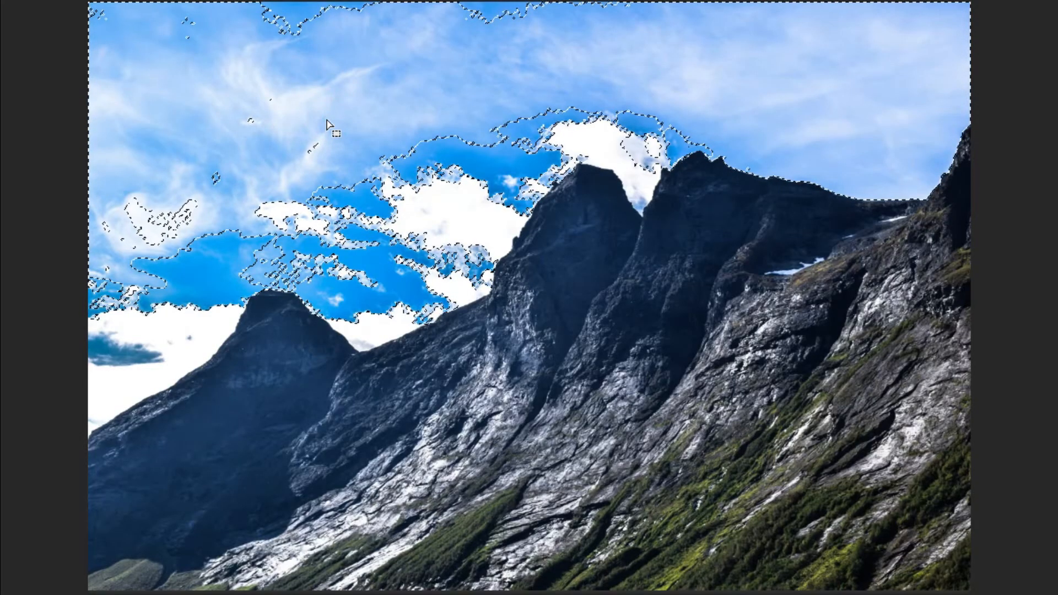
key(ctrl+d)
Step: Sample the clouds and blue sky in turn, ending with the central cloud selected, and switch the Magic Wand to Add to selection mode
click(468, 213)
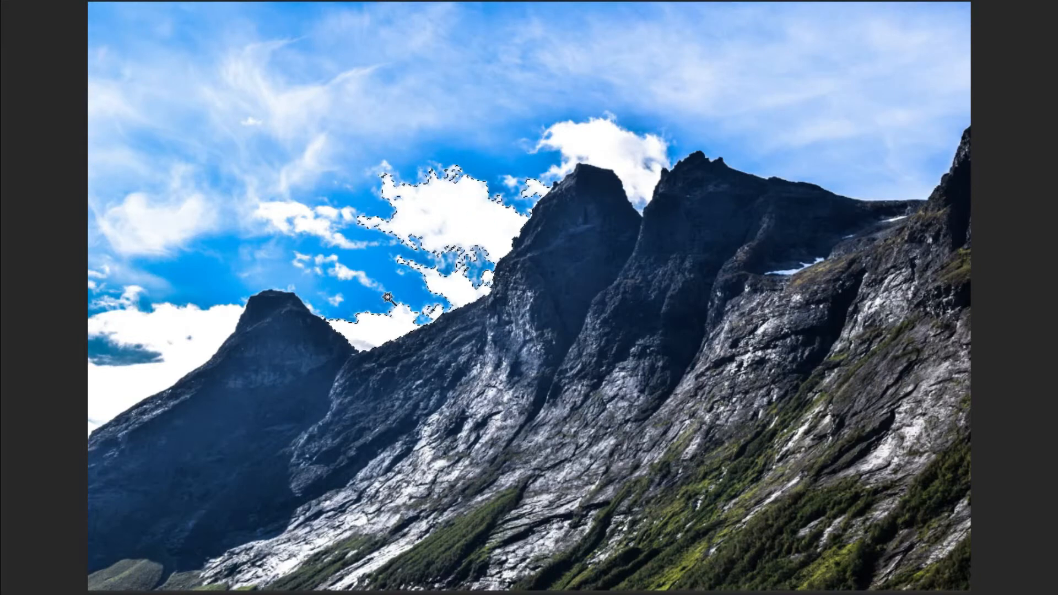
click(601, 160)
click(462, 211)
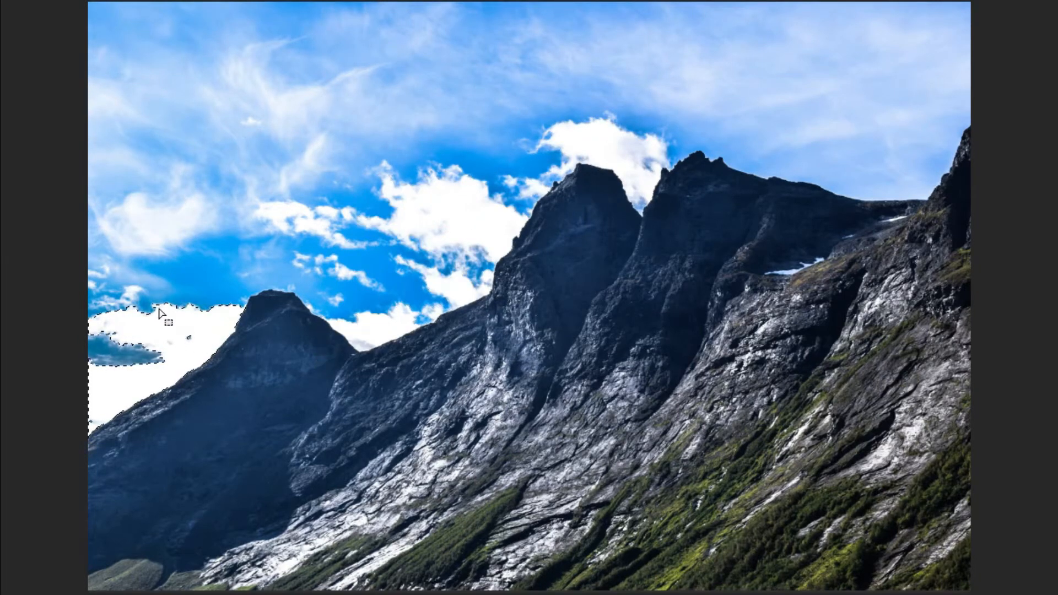
click(145, 292)
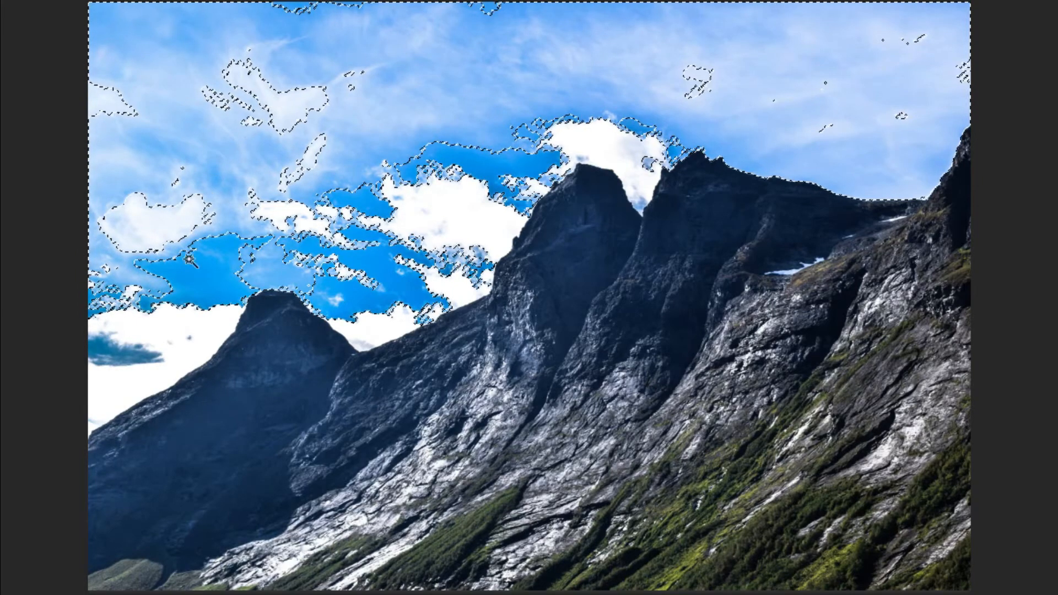
click(167, 339)
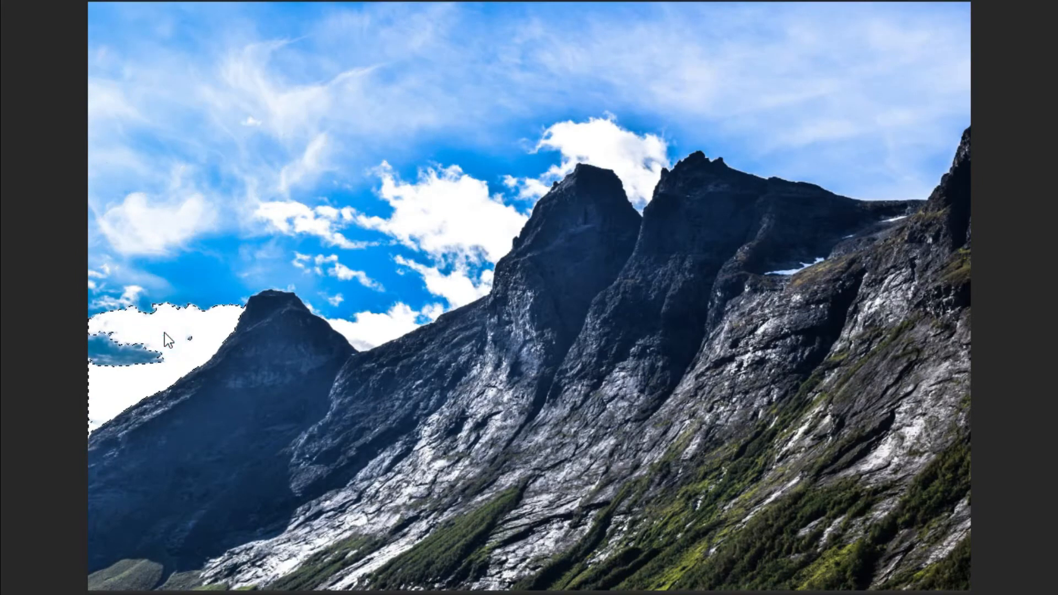
click(429, 225)
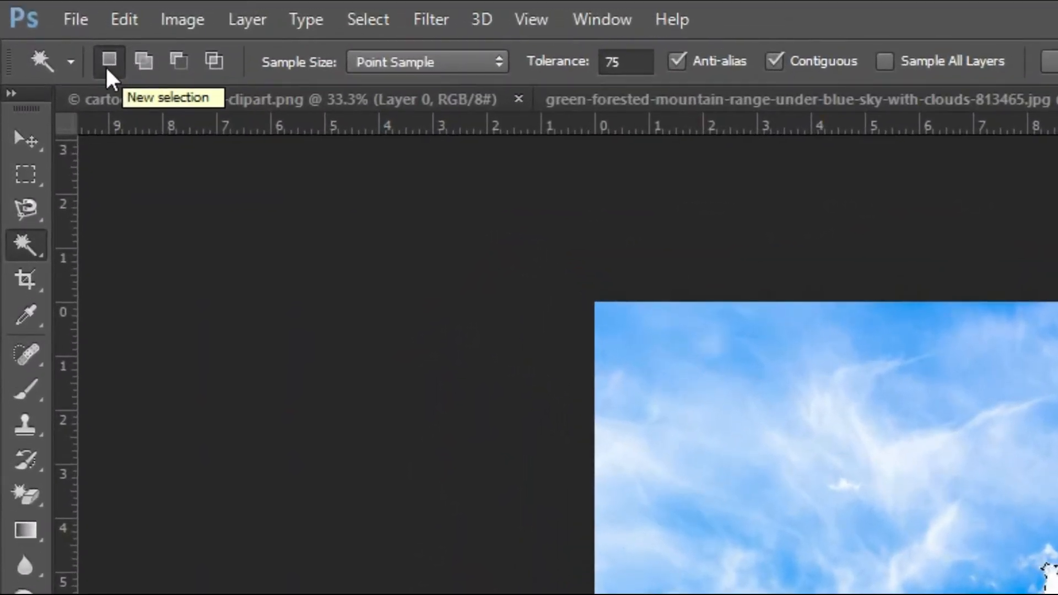
click(138, 61)
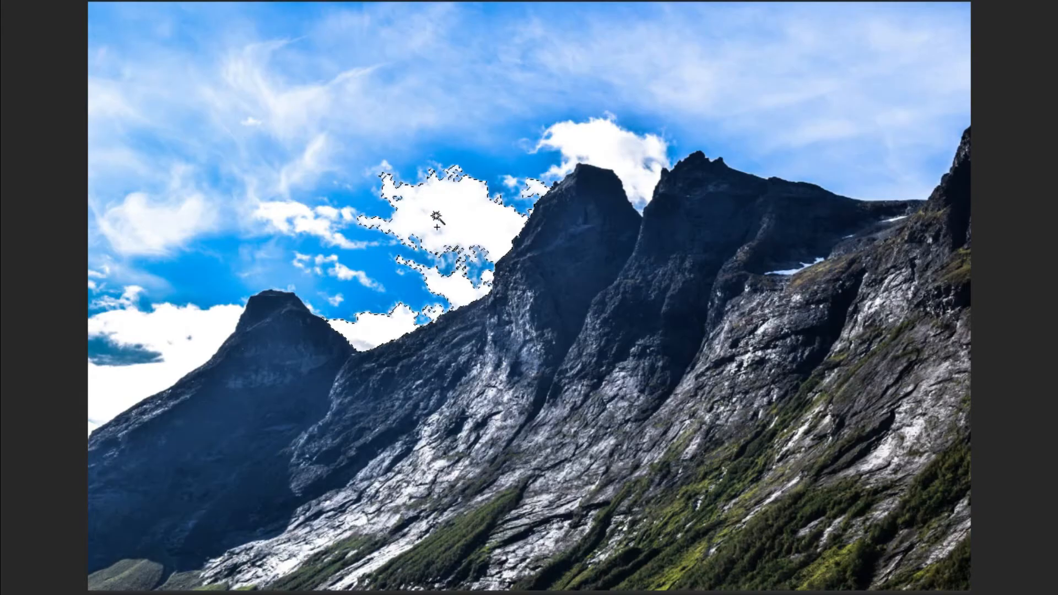
Step: Add the cloud between the peaks, the cloud above the small peak and the surrounding sky to the Magic Wand selection
click(579, 148)
click(151, 323)
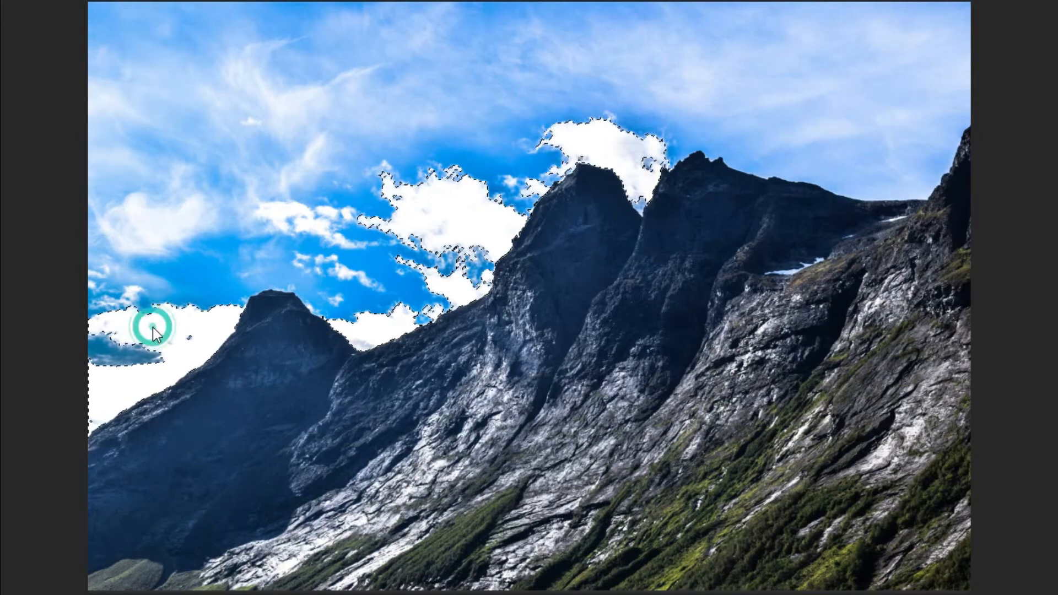
click(162, 295)
alt+click(125, 151)
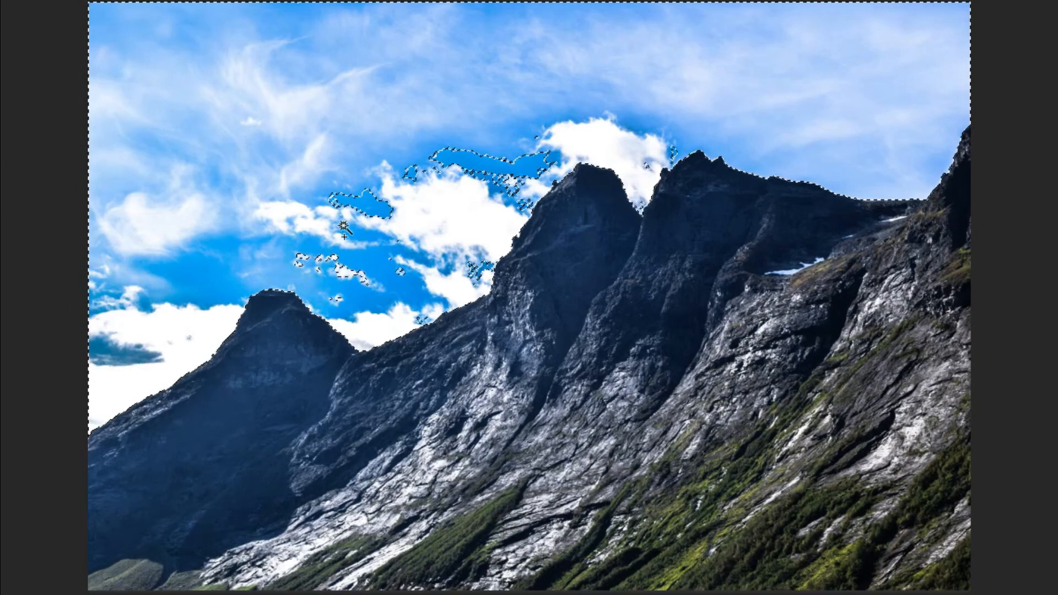
Step: Add the remaining unselected patches of blue sky and cloud to the selection until the entire sky is covered
alt+click(414, 175)
shift+click(538, 145)
shift+click(677, 137)
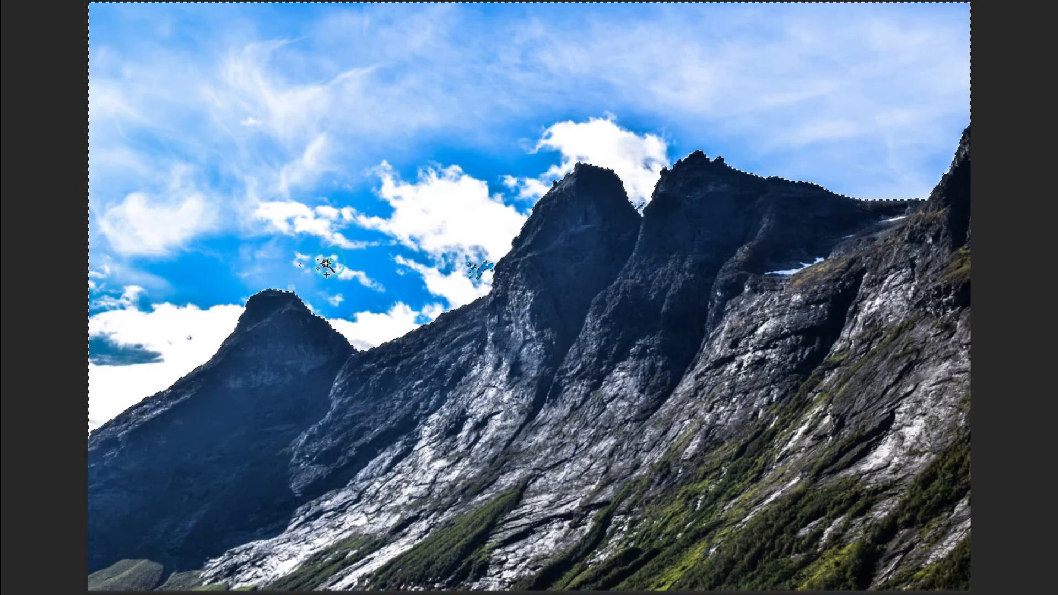
shift+click(293, 239)
shift+click(342, 237)
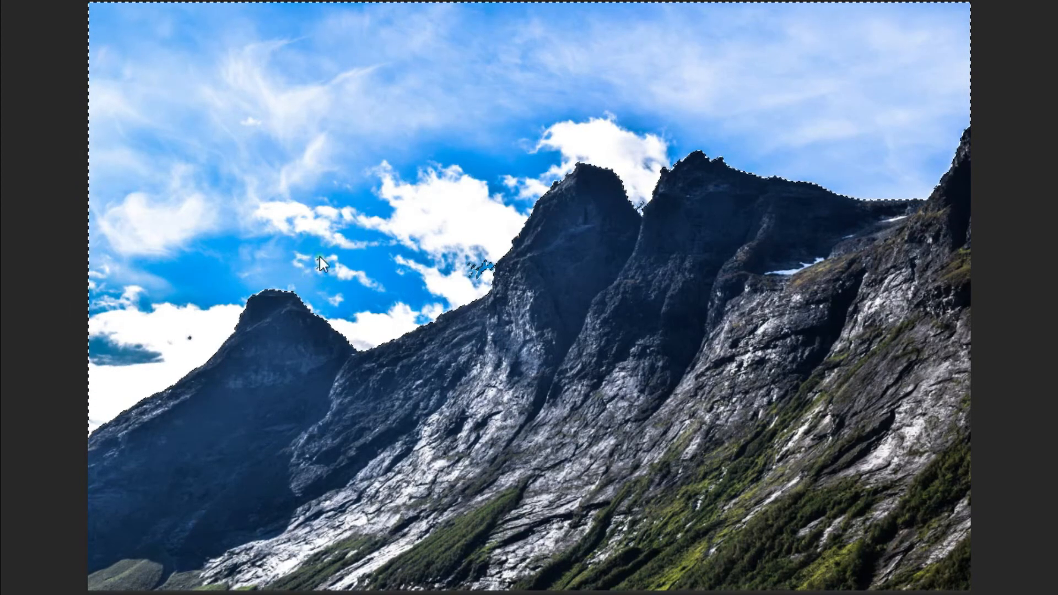
shift+click(481, 269)
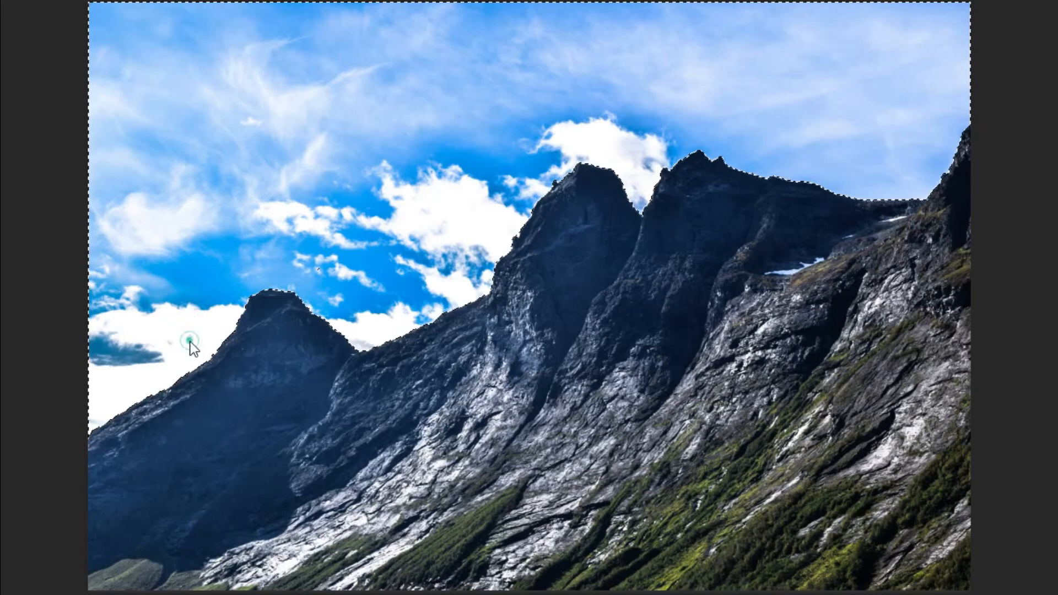
shift+click(190, 338)
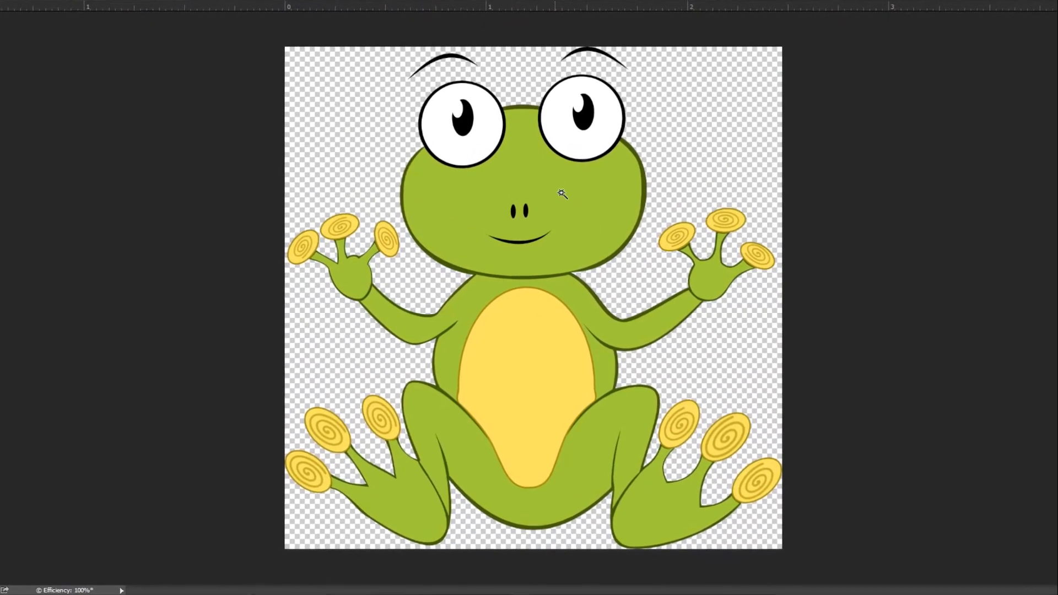
Step: On the cartoon frog image, select the green head with the Magic Wand and add the body, yellow belly and toe pads
click(562, 196)
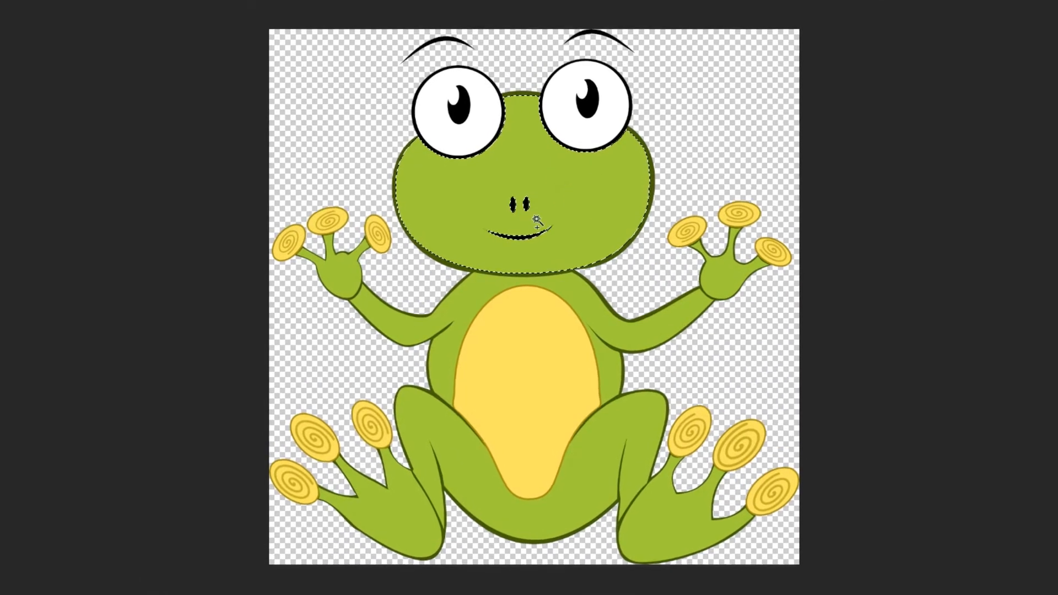
click(478, 289)
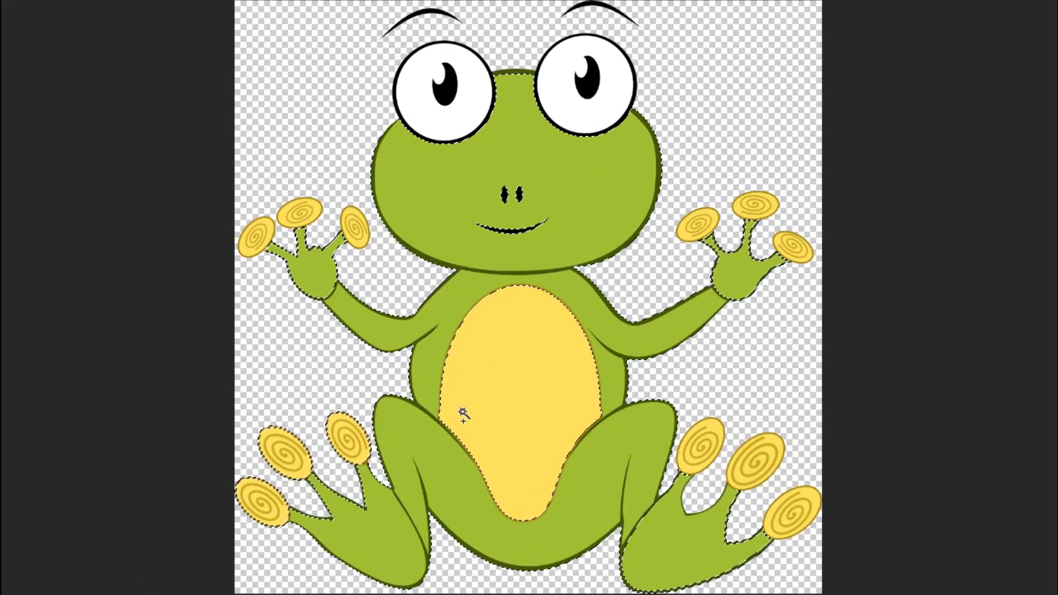
shift+click(473, 407)
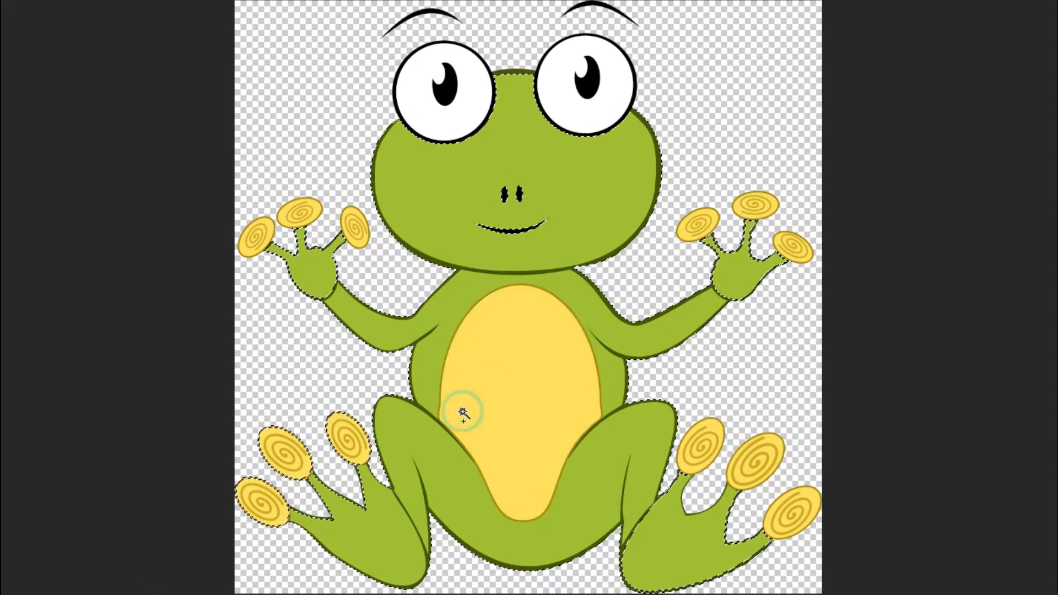
shift+click(358, 238)
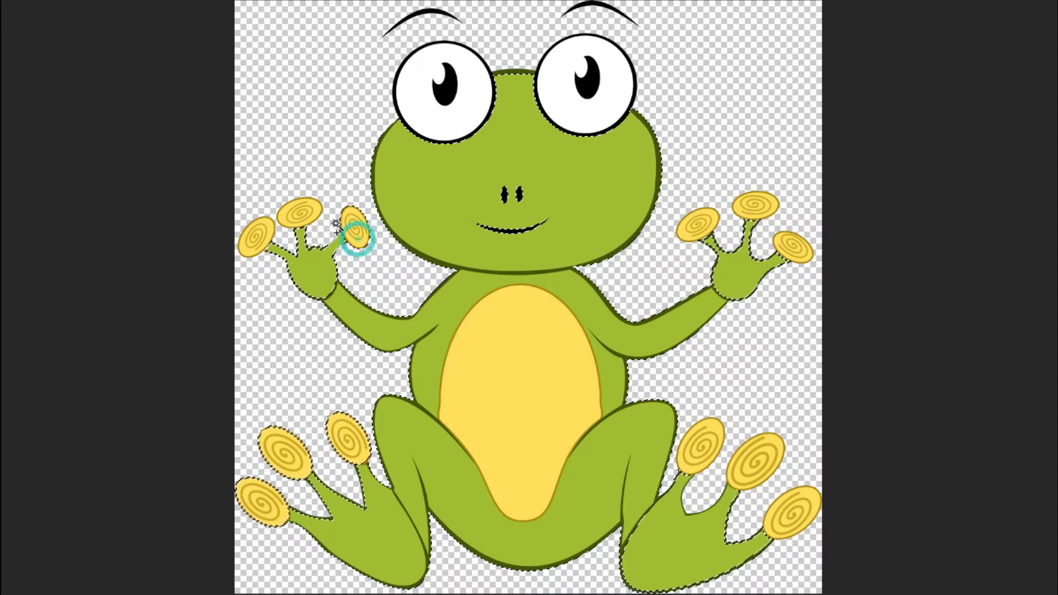
shift+click(308, 214)
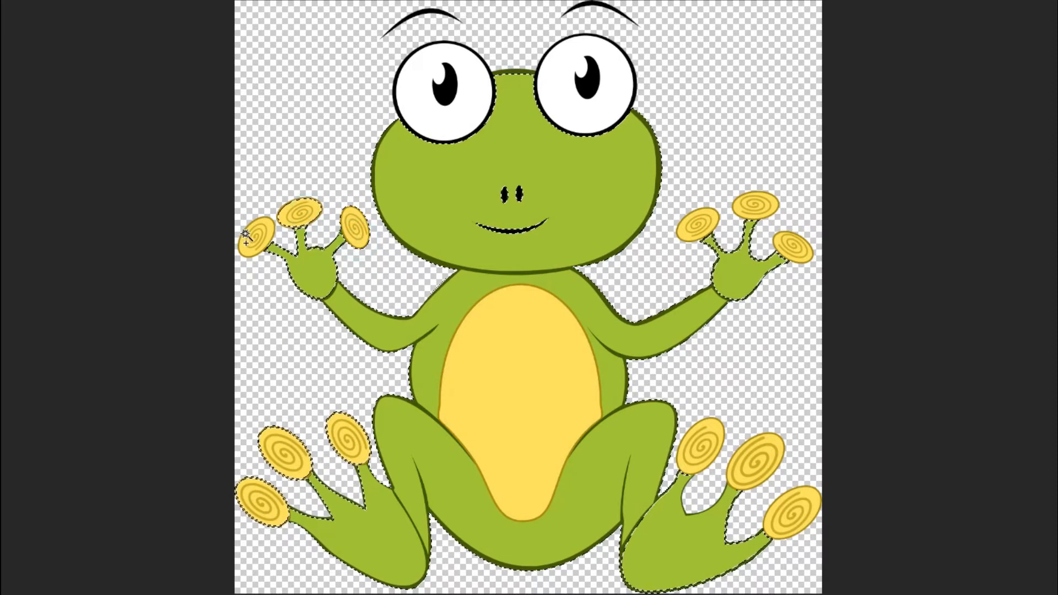
Step: Add the whites of the frog's eyes and both eyebrows to the selection, and deselect everything
shift+click(449, 105)
shift+click(594, 106)
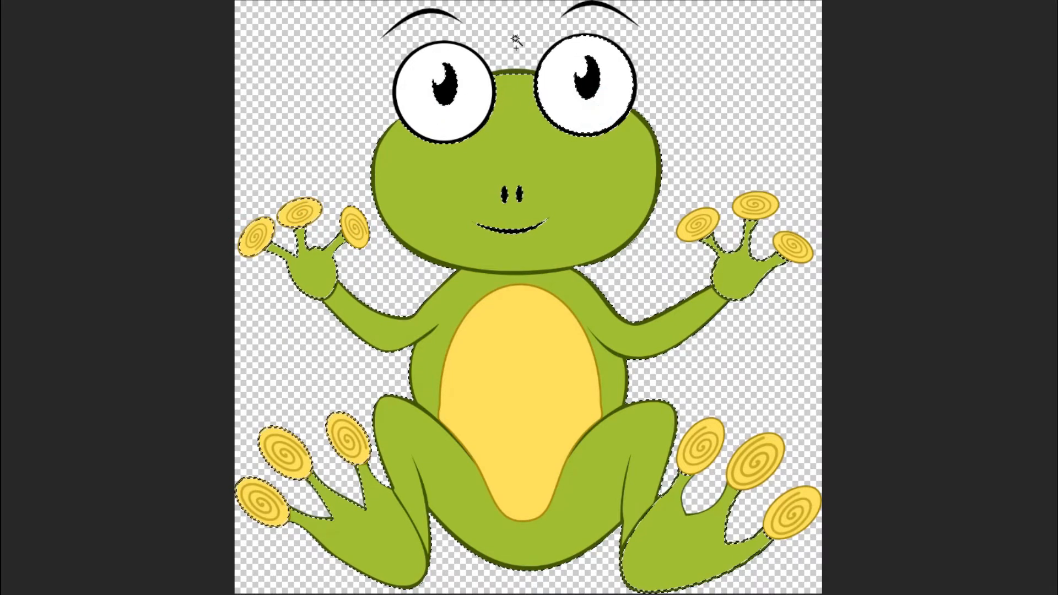
shift+click(580, 10)
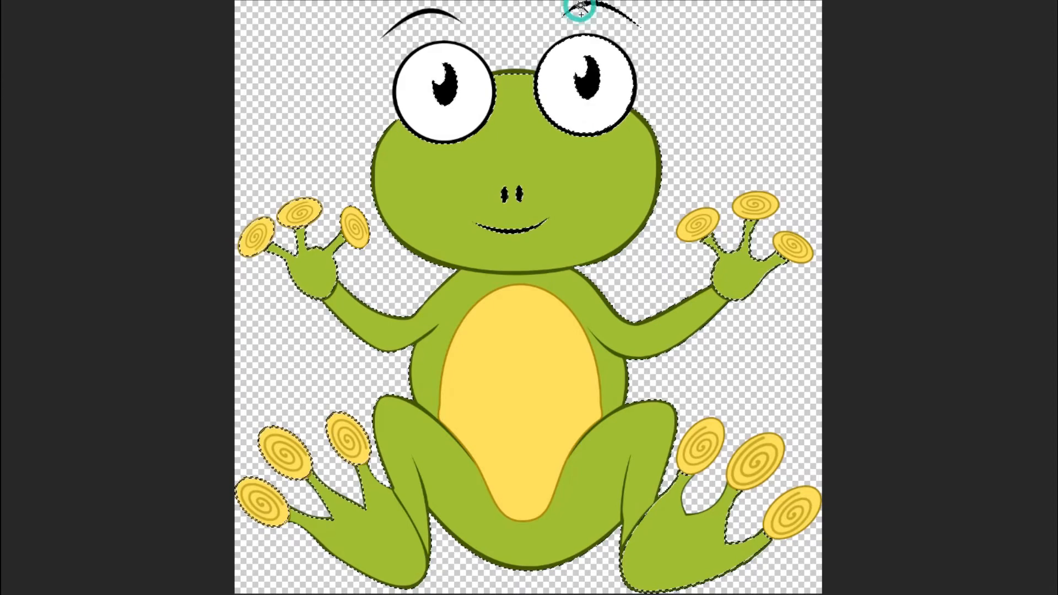
shift+click(431, 12)
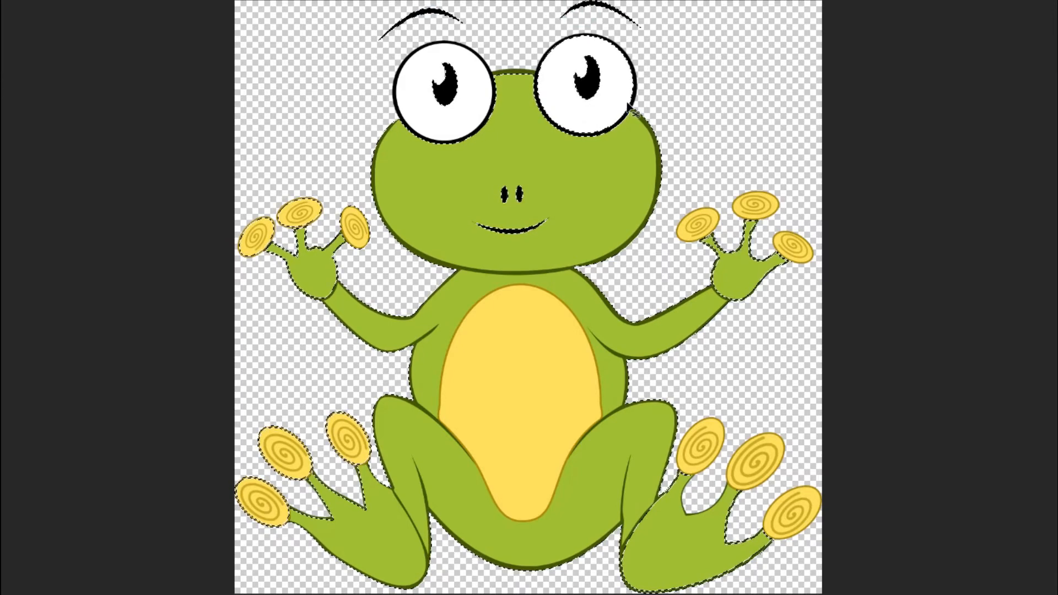
key(ctrl+d)
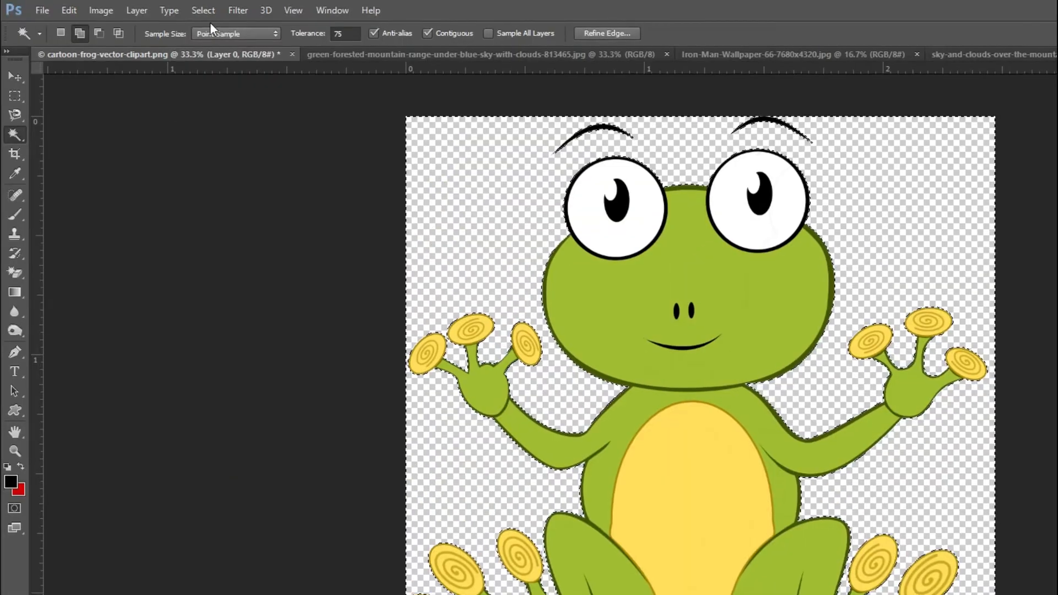
Step: Invert the background selection to select the whole frog and copy it
click(209, 12)
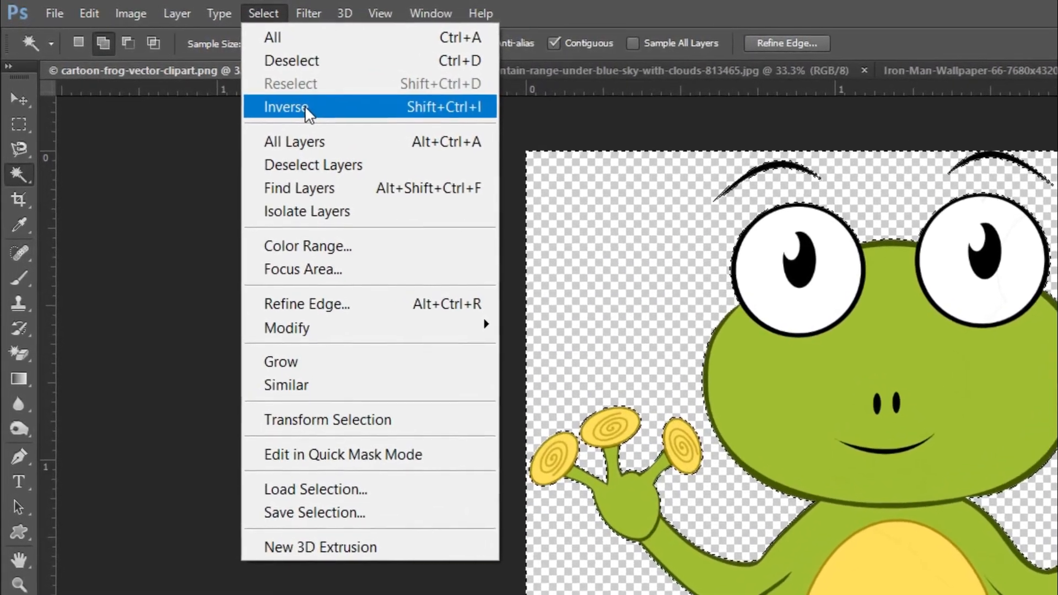
click(301, 106)
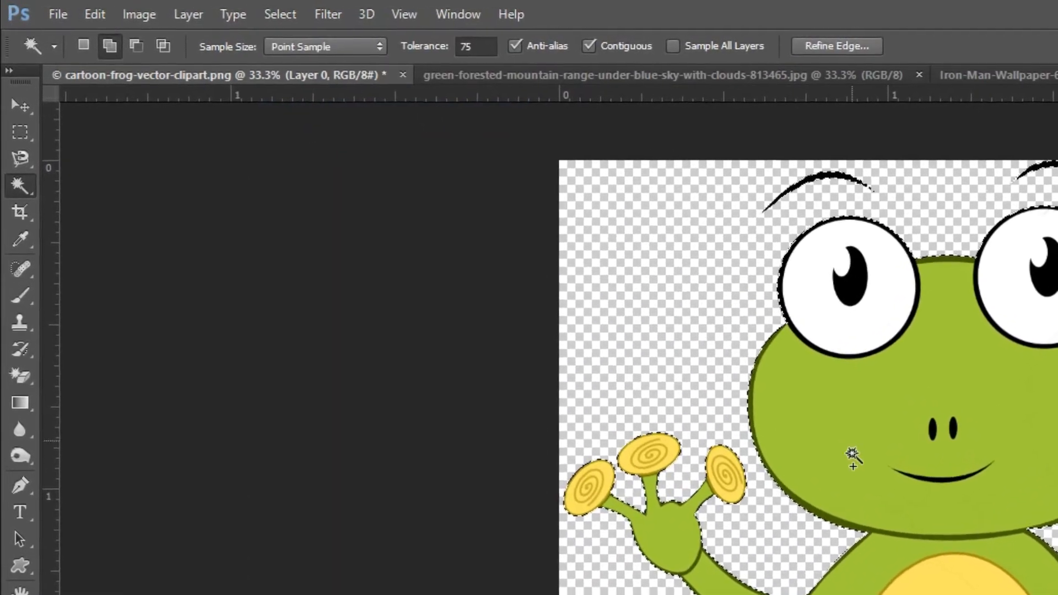
click(91, 19)
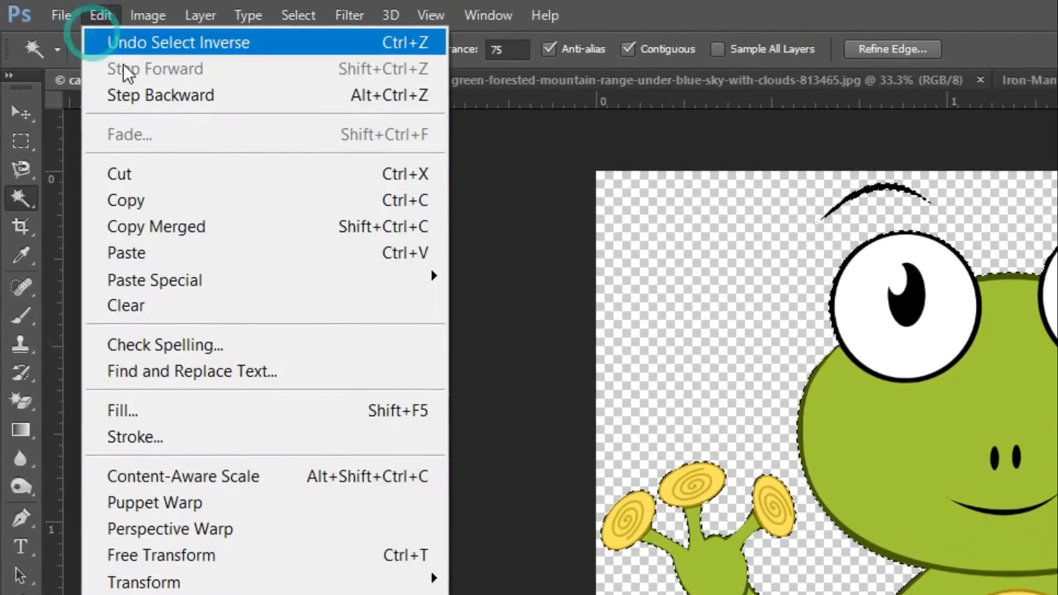
click(159, 197)
Step: Paste the copied frog and move it sideways away from its original position
click(103, 18)
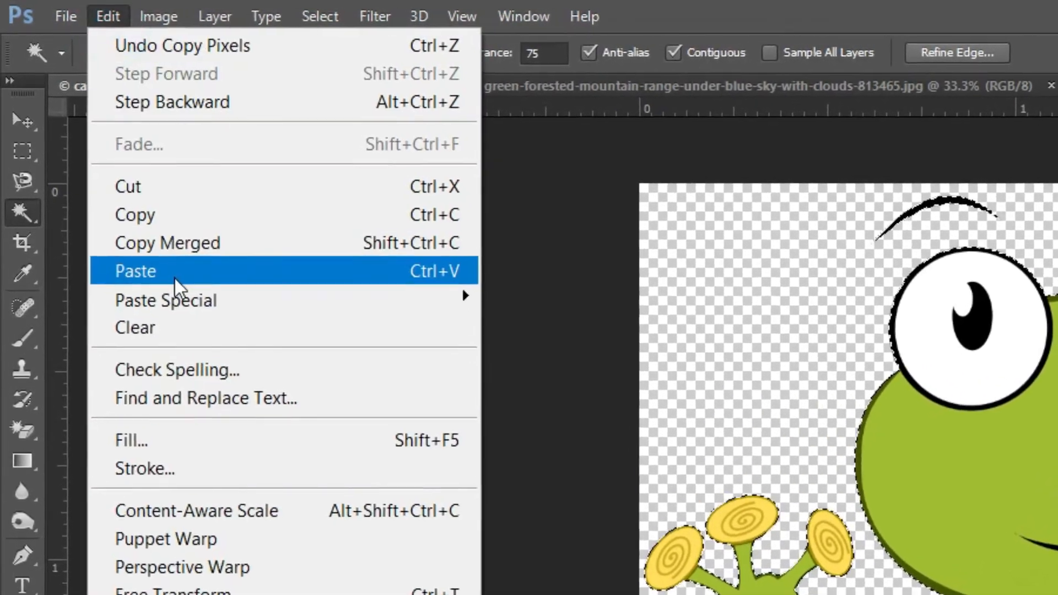
click(174, 275)
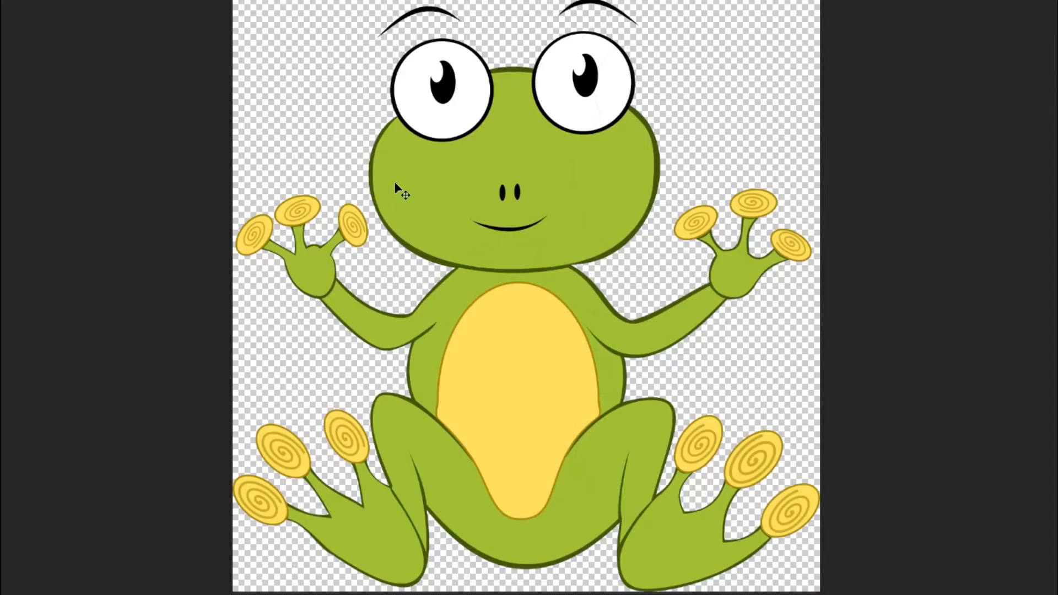
drag(396, 185, 685, 207)
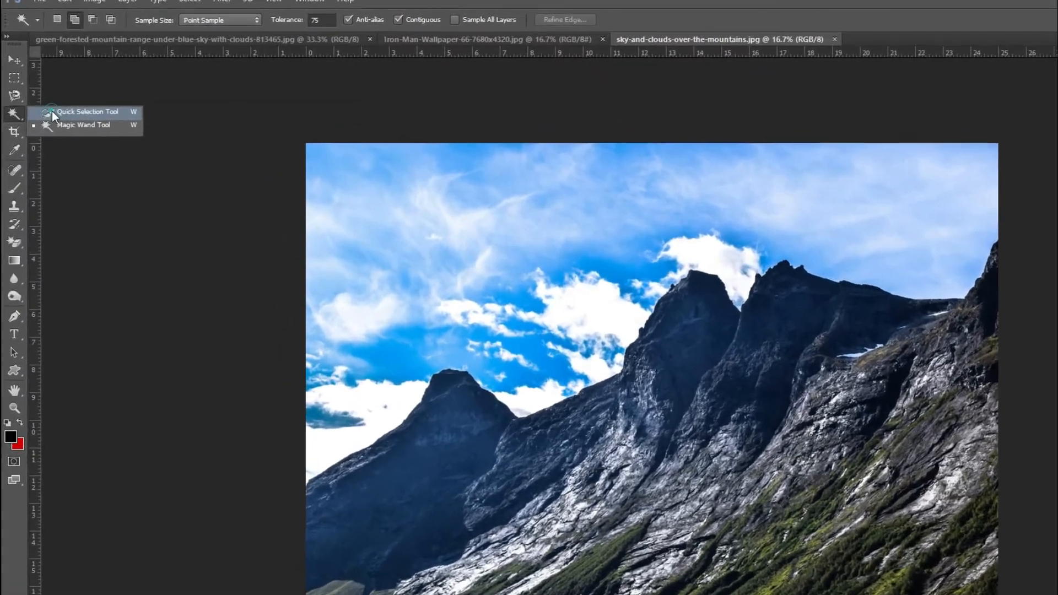
Step: Switch to the Quick Selection tool on the mountain photo
click(52, 110)
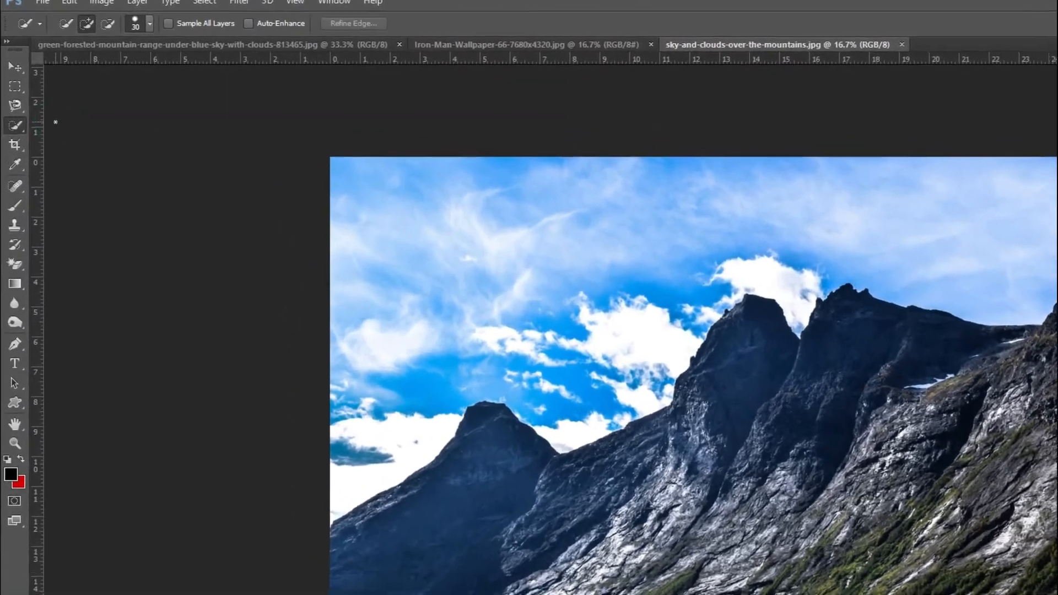